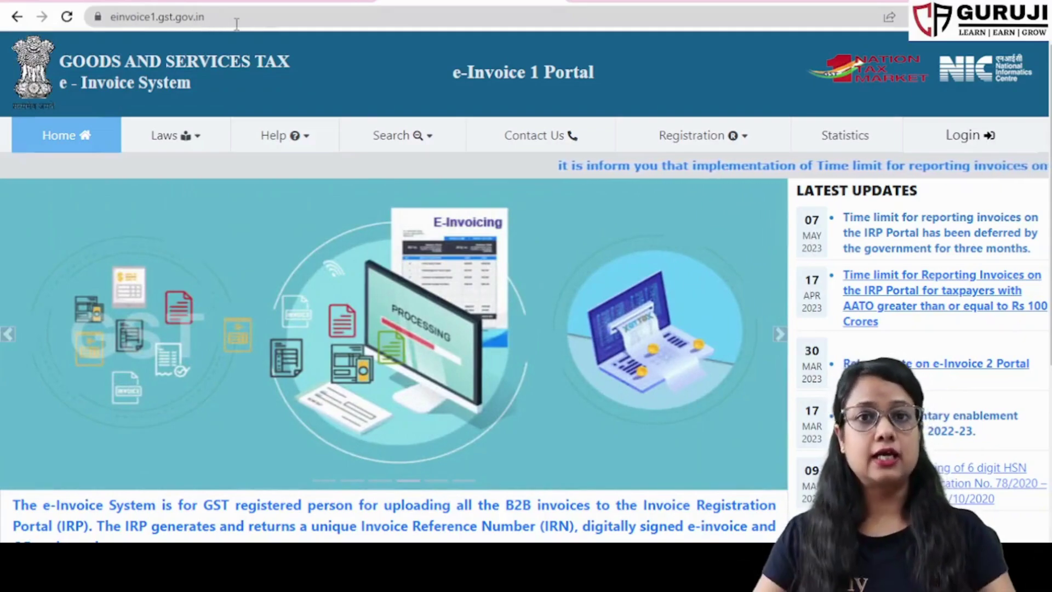
Open the Bulk Generation Tools page of the e-Invoice 1 portal and review the GePP and Bulk IRN Generation tools
left_click(277, 142)
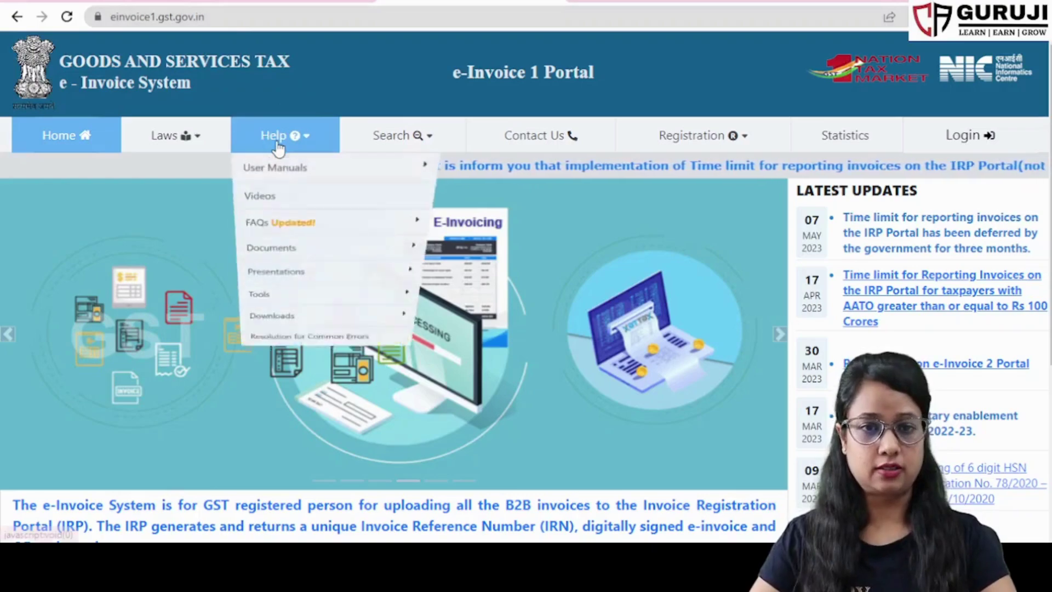
mouse_move(311, 333)
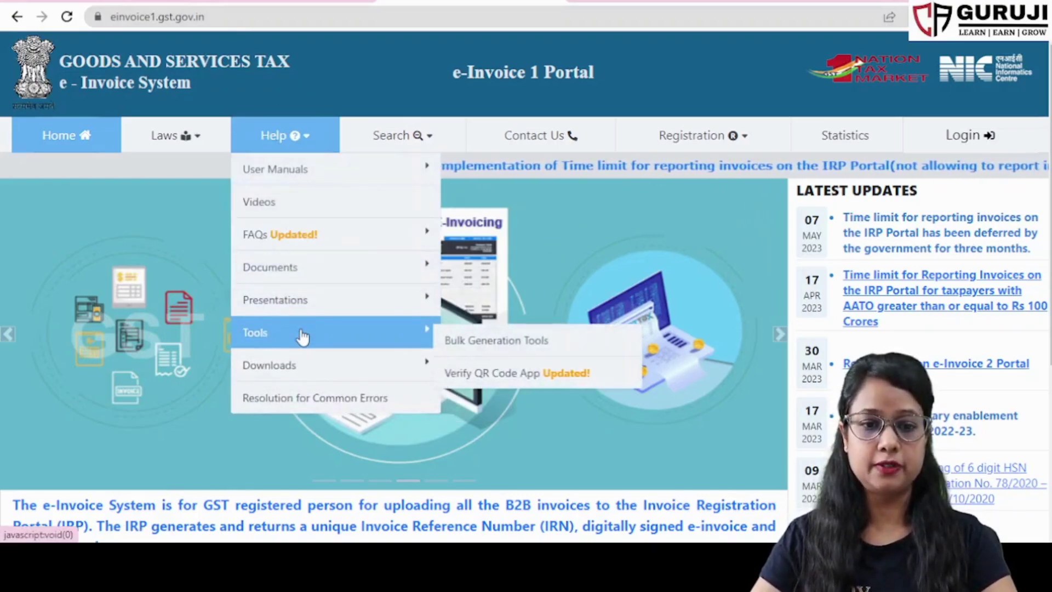
left_click(512, 339)
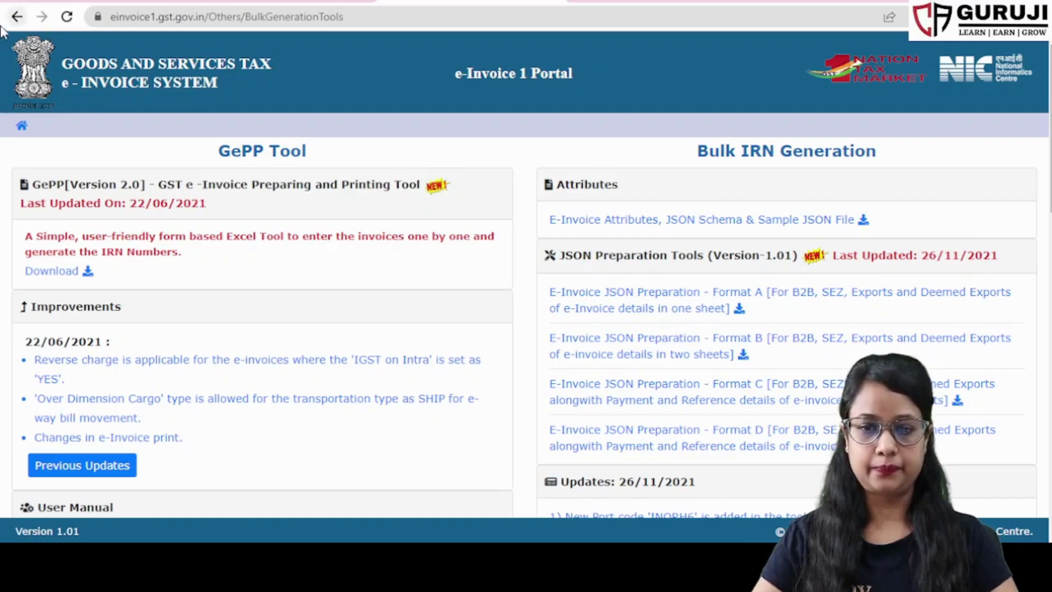
scroll(1009, 476, "down", 2)
scroll(1006, 471, "down", 3)
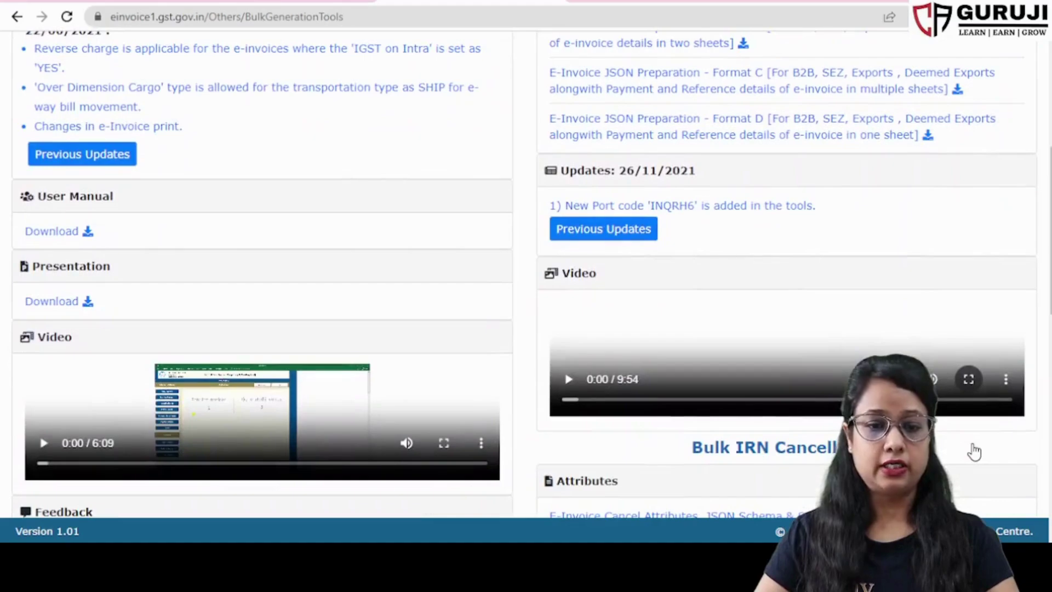
scroll(973, 449, "up", 4)
scroll(974, 450, "up", 1)
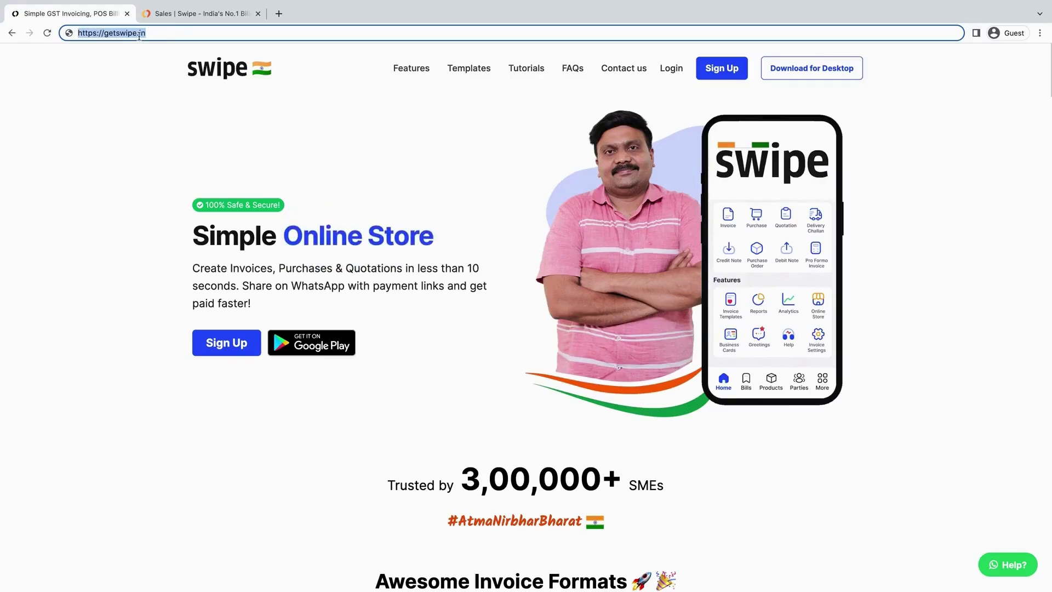
Review the Swipe website at getswipe.in, including its invoice formats and the E-Invoices and E-way Bills entries in the features list
scroll(357, 181, "down", 7)
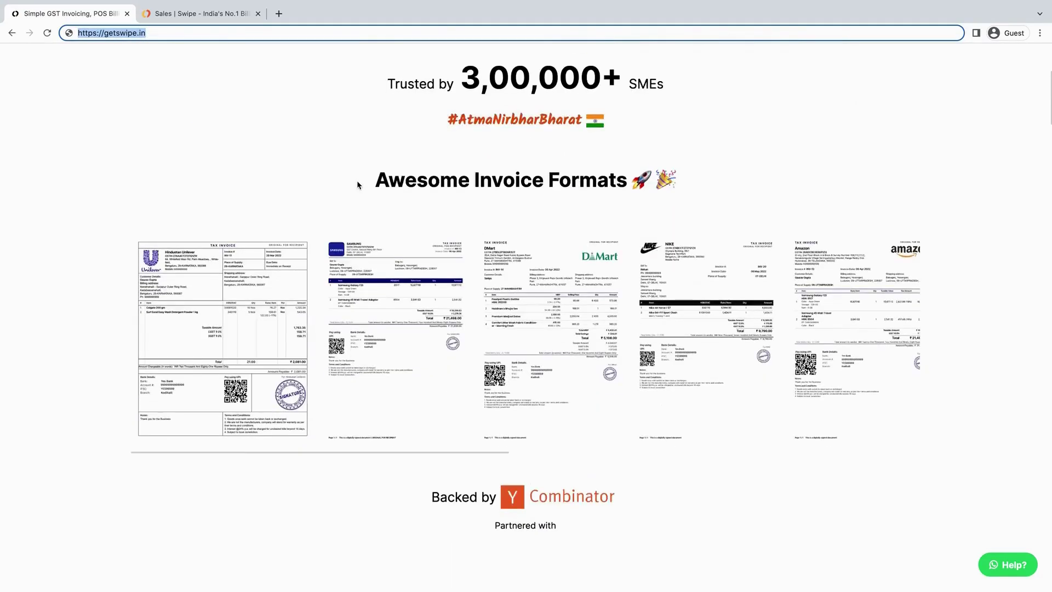
scroll(358, 185, "down", 14)
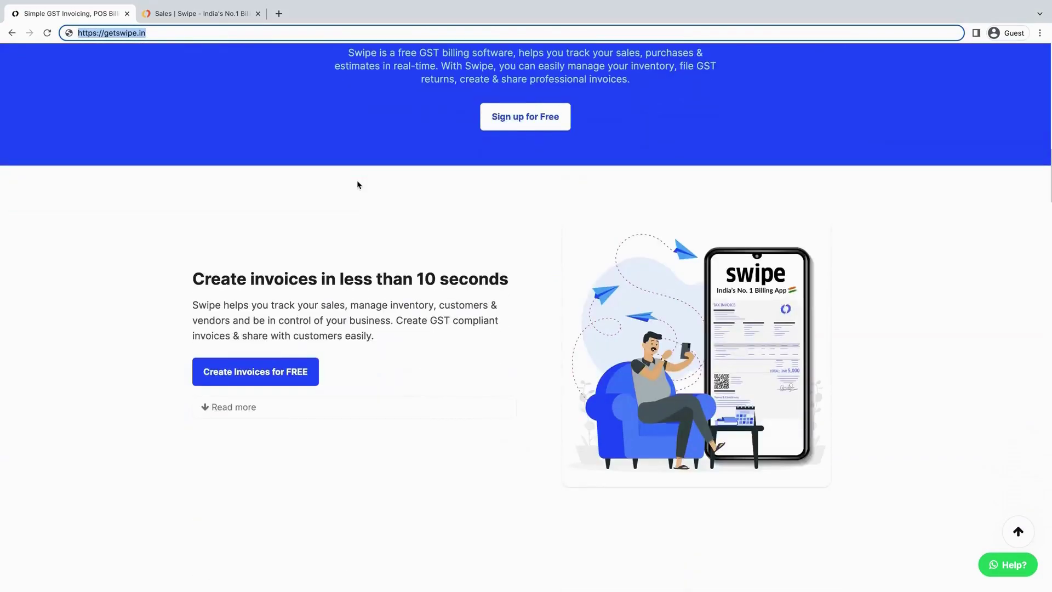
scroll(358, 186, "down", 19)
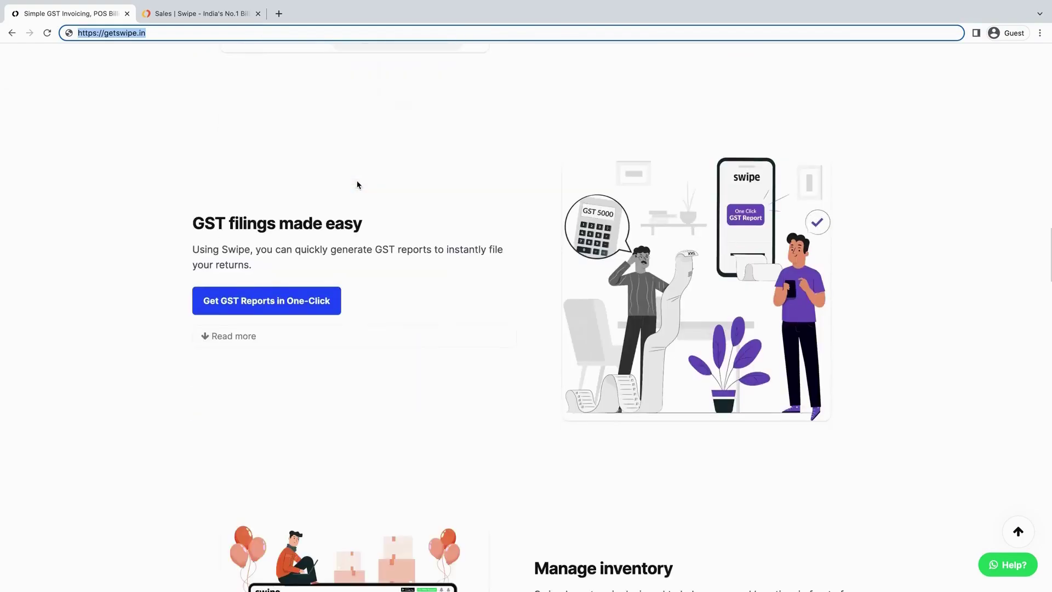
scroll(357, 185, "down", 13)
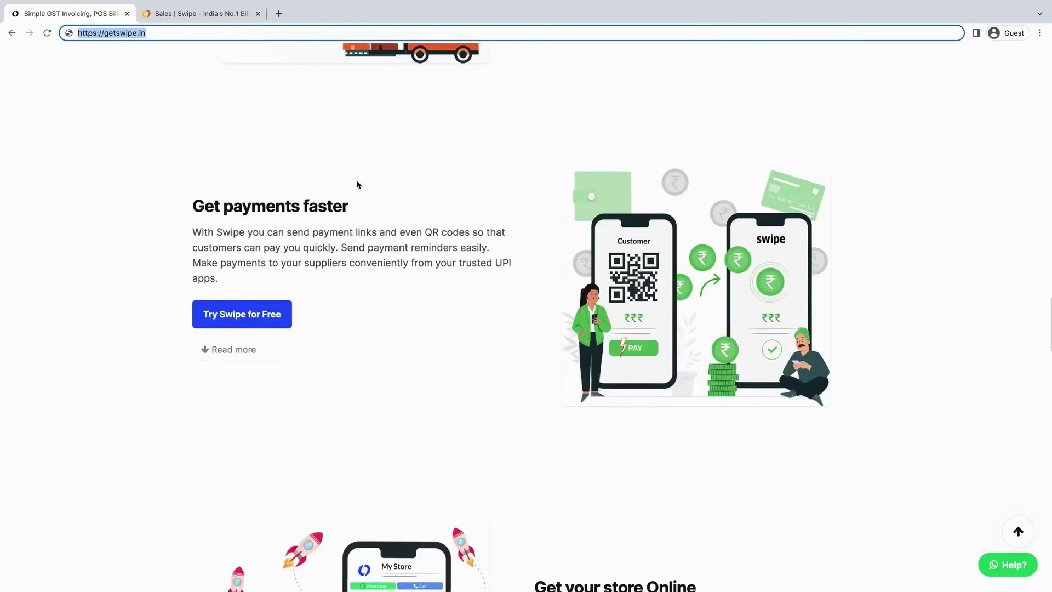
scroll(357, 185, "down", 7)
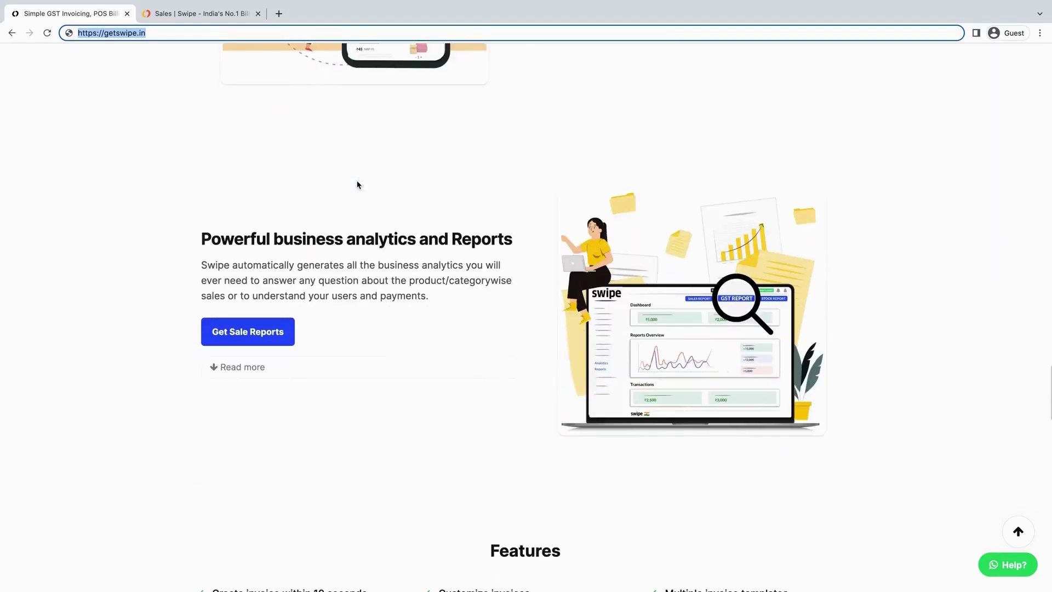
scroll(357, 184, "down", 8)
scroll(357, 185, "down", 2)
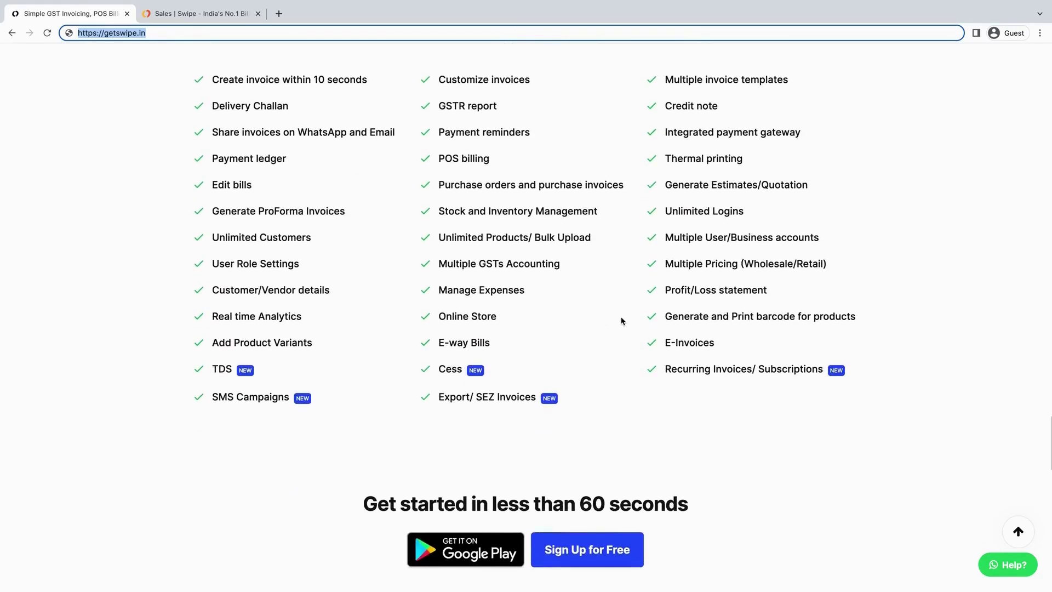
left_click_drag(663, 344, 722, 344)
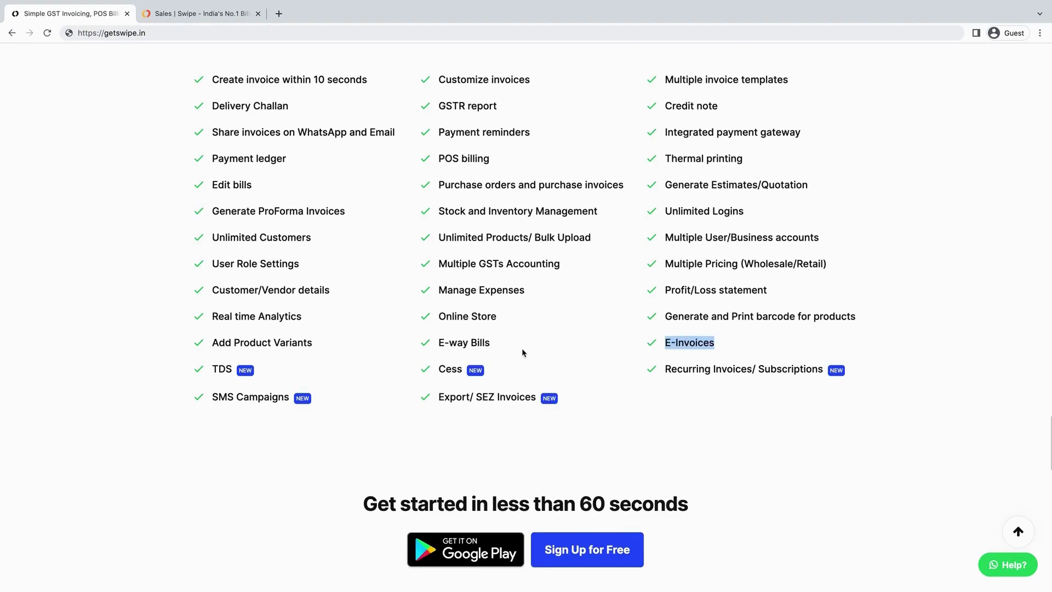
left_click(440, 345)
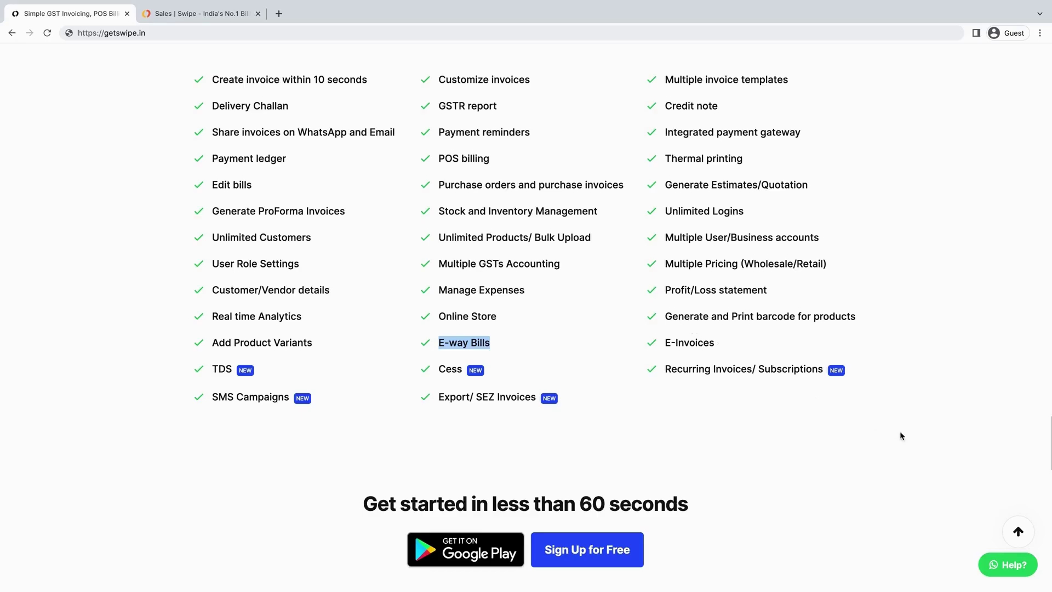
left_click(1023, 529)
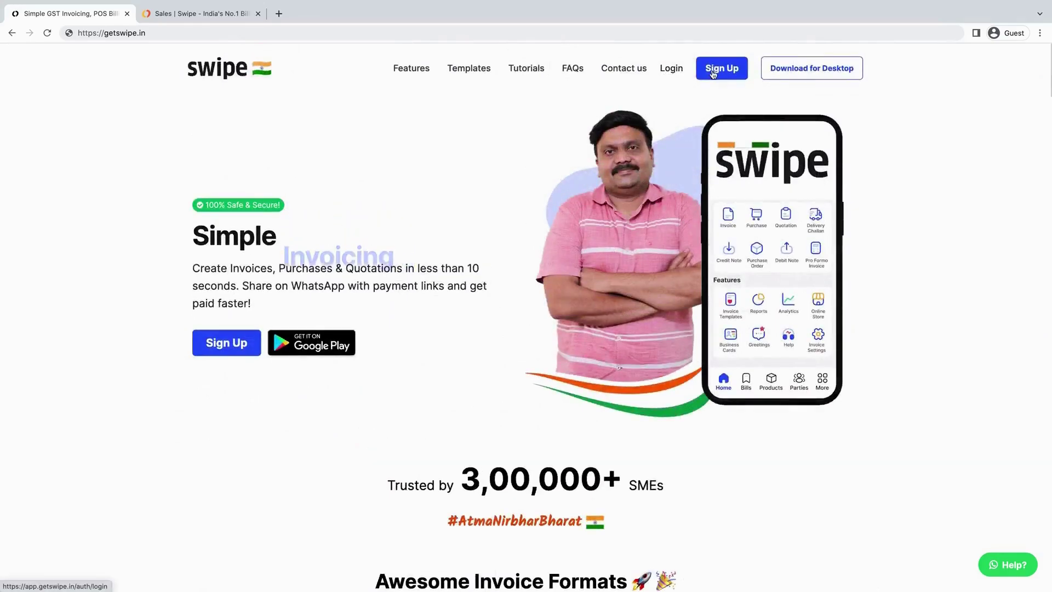
Switch to the Swipe web app's sales list and start a new invoice
left_click(195, 20)
left_click(94, 110)
left_click(82, 109)
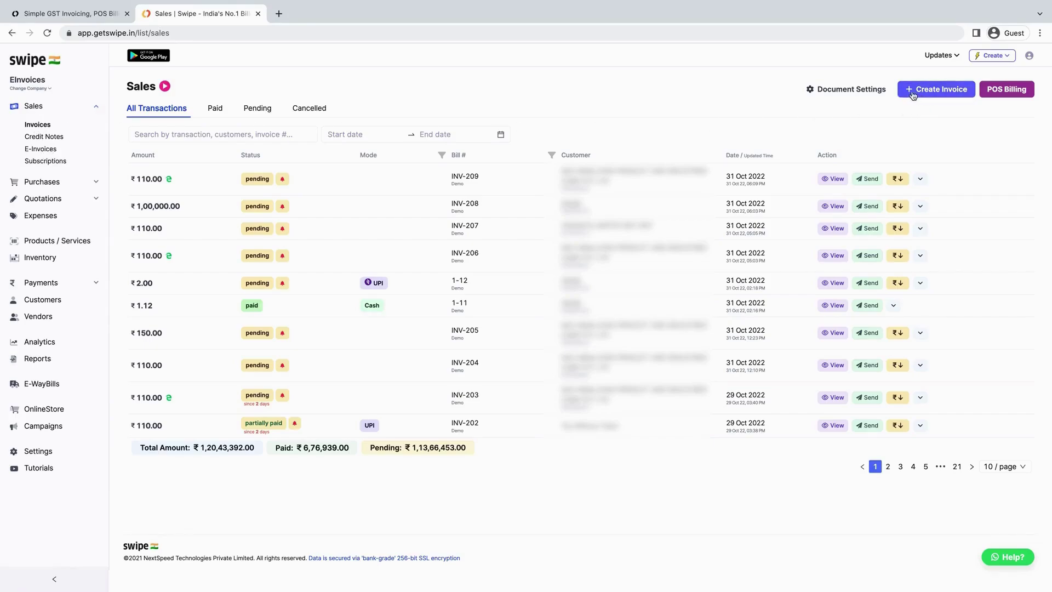
left_click(942, 94)
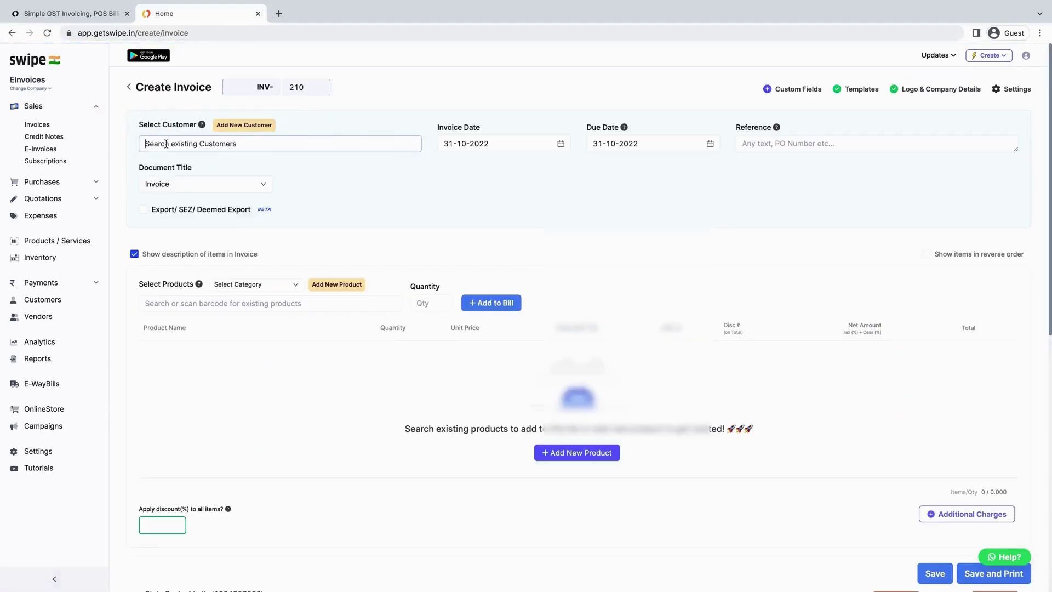
Search for the existing customer by name and select them for the invoice
left_click(166, 144)
type("kumar")
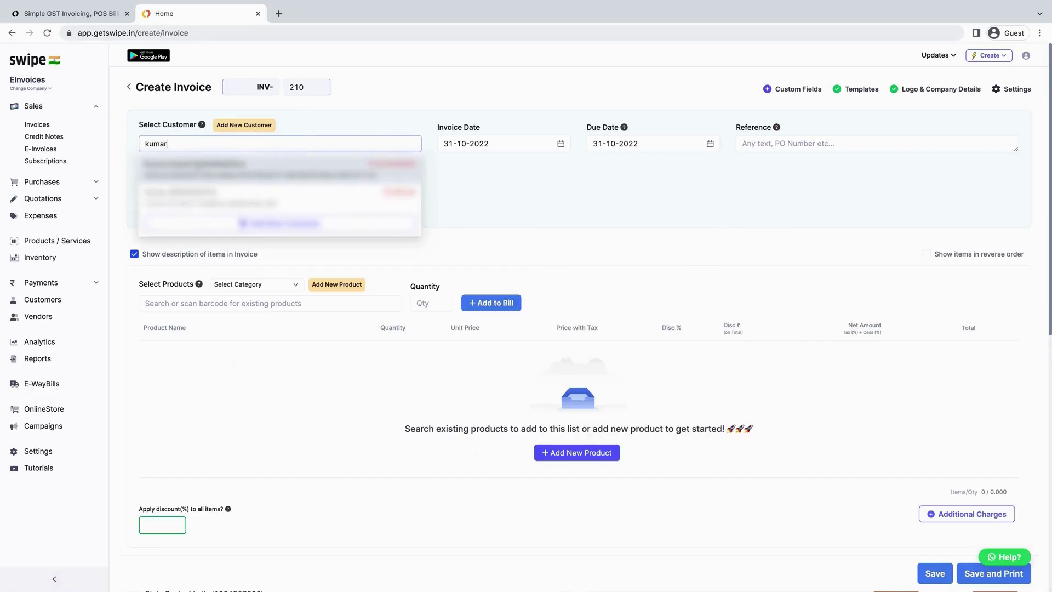
left_click(200, 167)
Search the existing products for "monster" and add Monster Energy to the bill
left_click(175, 316)
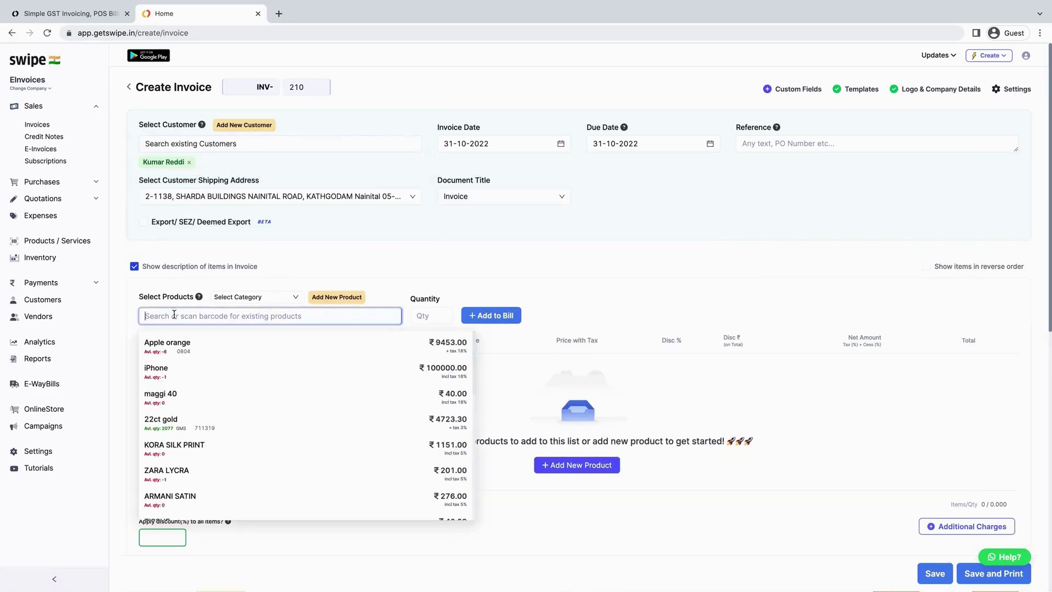
type("monster")
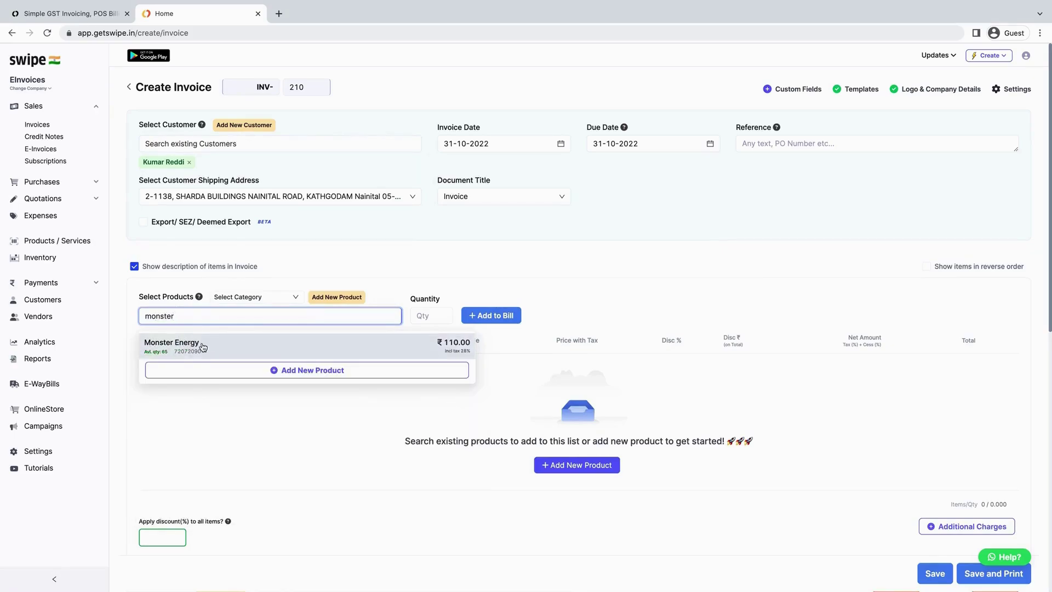
left_click(203, 347)
left_click(492, 315)
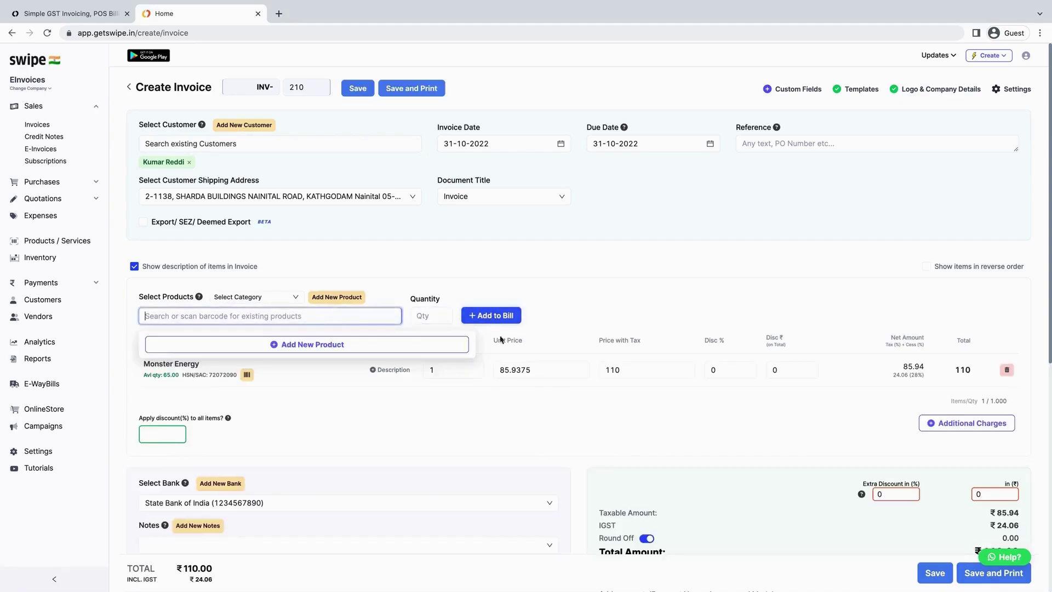
left_click(531, 413)
Check the invoice's total amount, payment options and signature, and save the invoice without printing
scroll(531, 411, "down", 4)
left_click(508, 382)
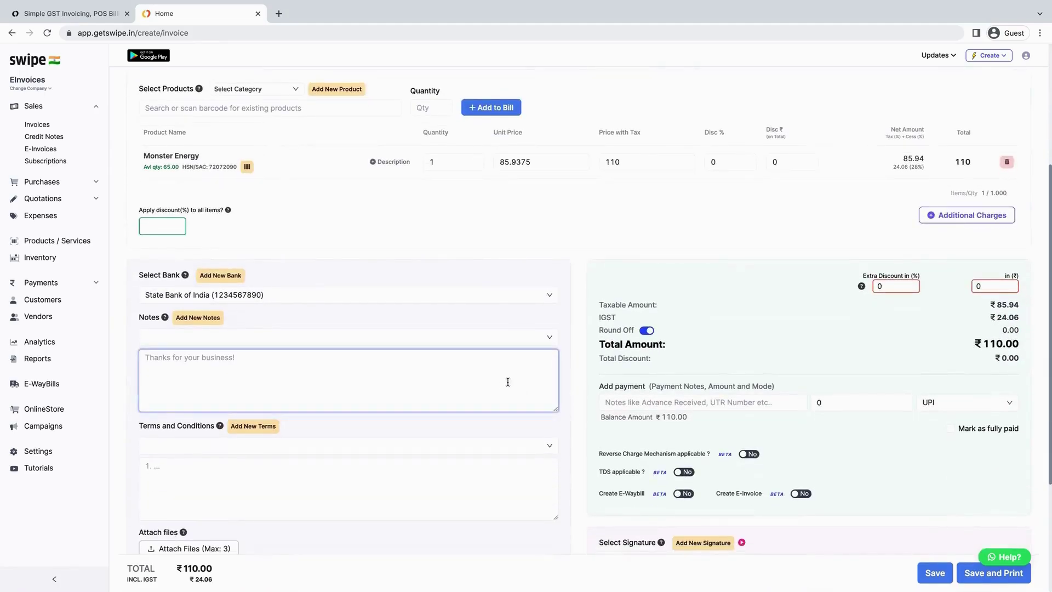
scroll(287, 367, "down", 1)
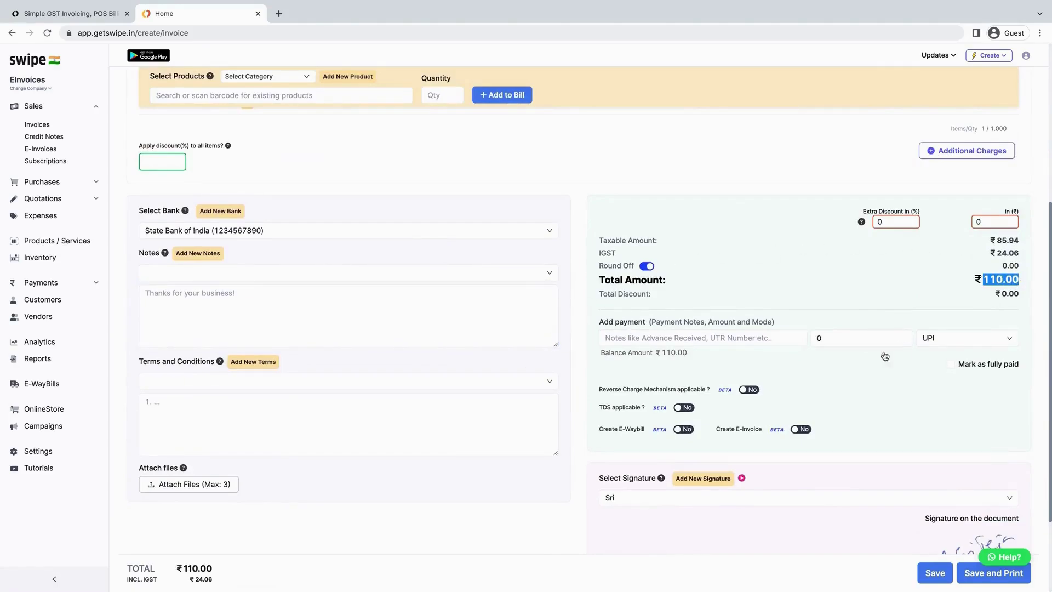
scroll(773, 333, "down", 2)
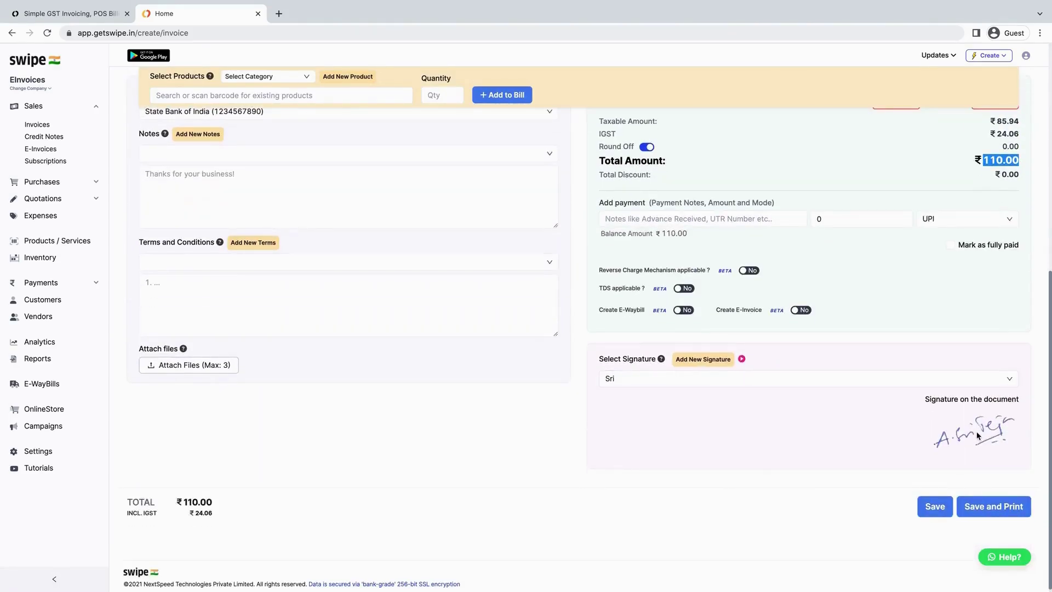
left_click(935, 508)
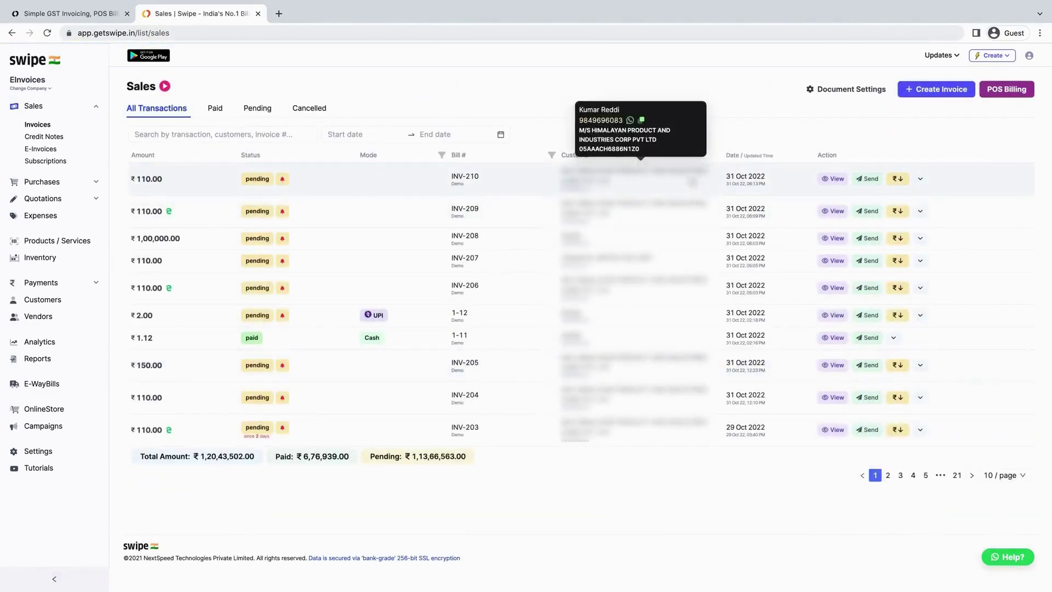
Preview the saved invoice INV-210 and create an e-invoice from it
left_click(830, 185)
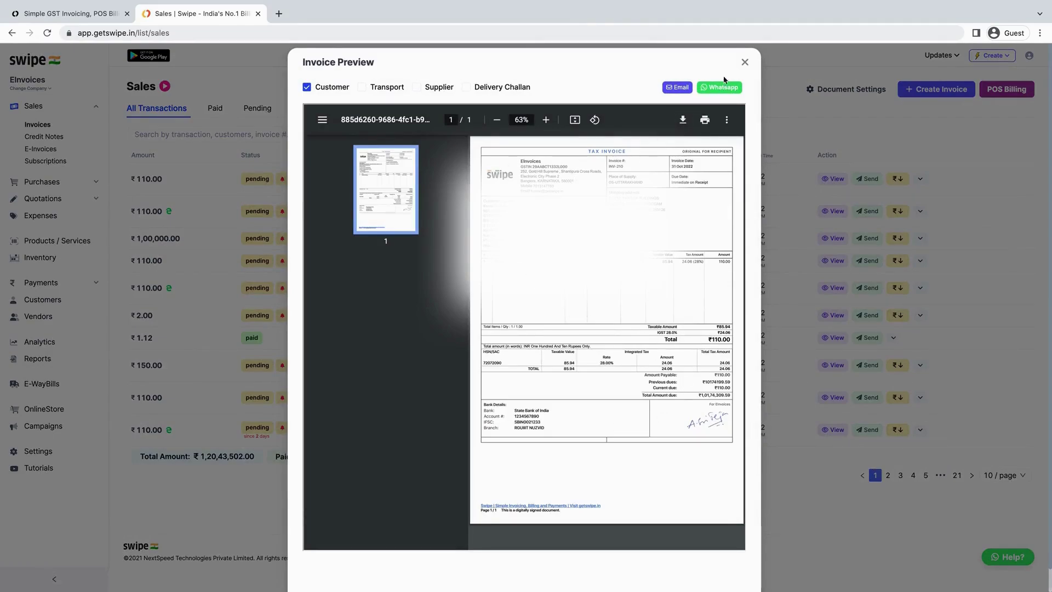
left_click(744, 63)
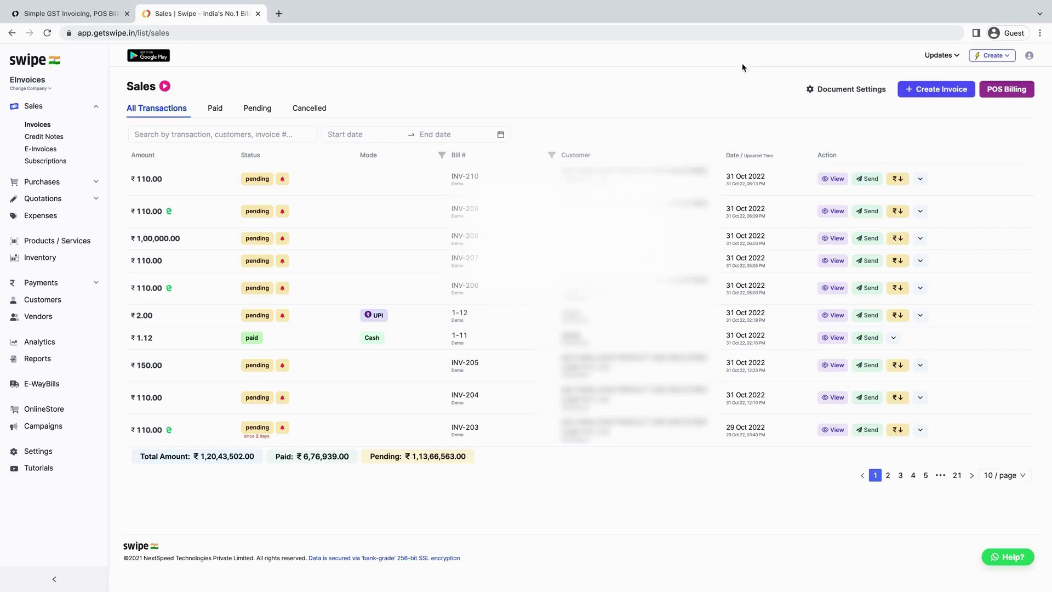
left_click(922, 179)
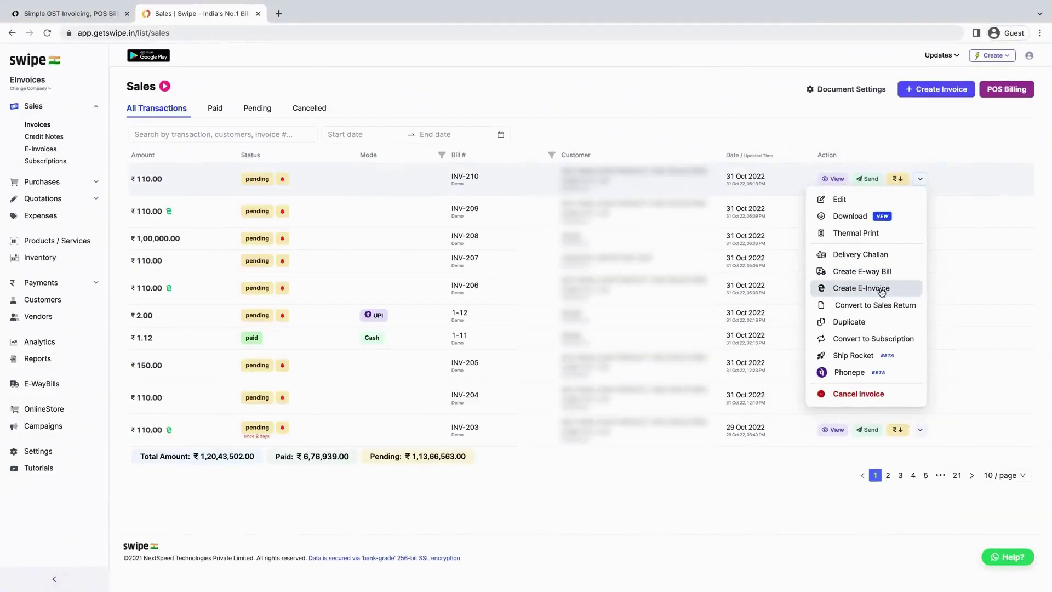
left_click(858, 293)
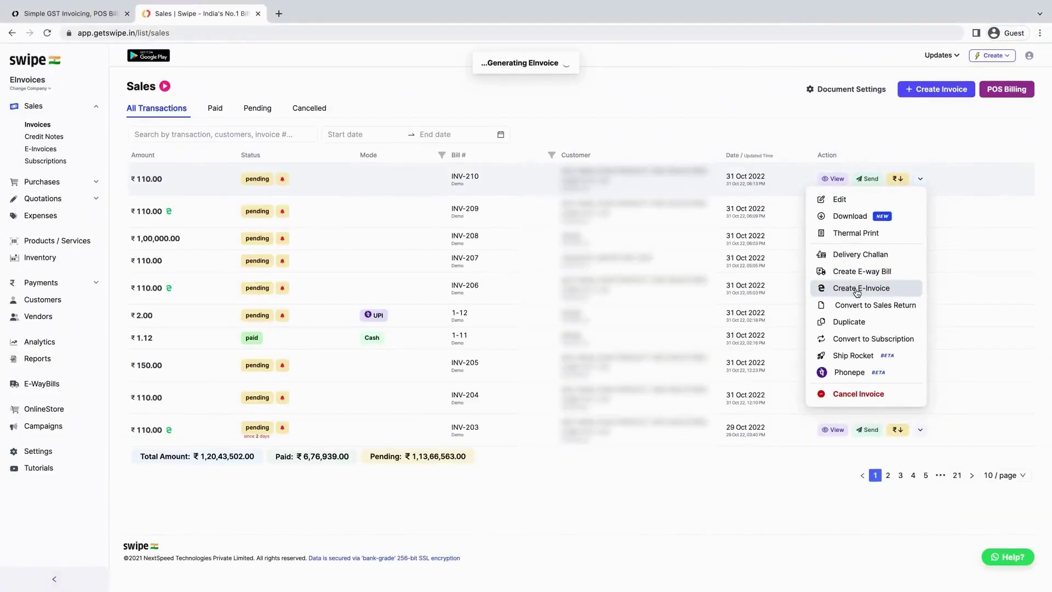
left_click_drag(466, 66, 560, 64)
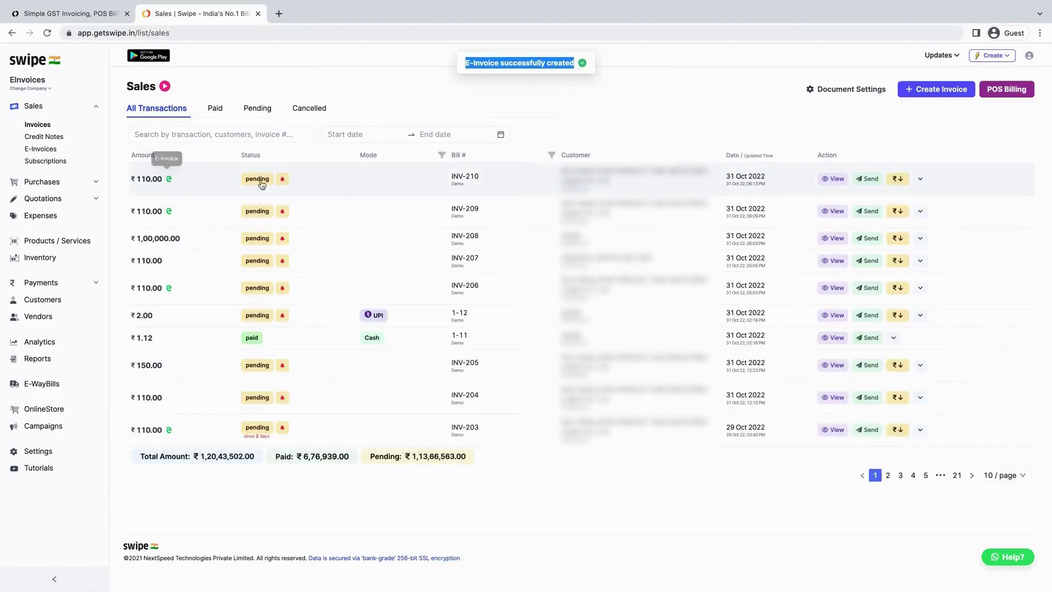
Open the e-invoices list, view the e-invoice for INV-210 and examine its IRN and QR code, closing the preview when done
left_click(41, 150)
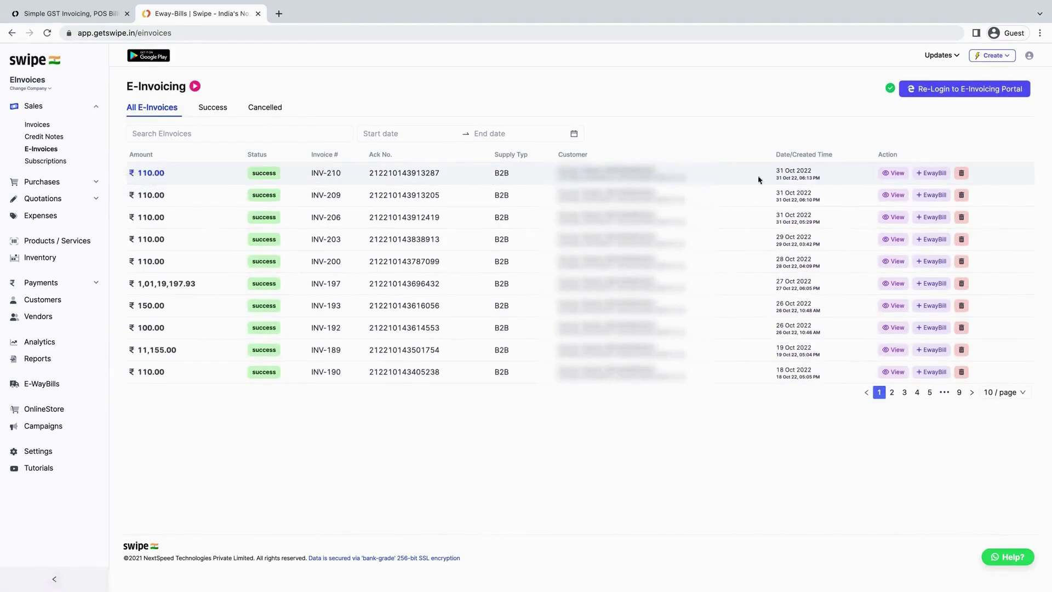
left_click(893, 173)
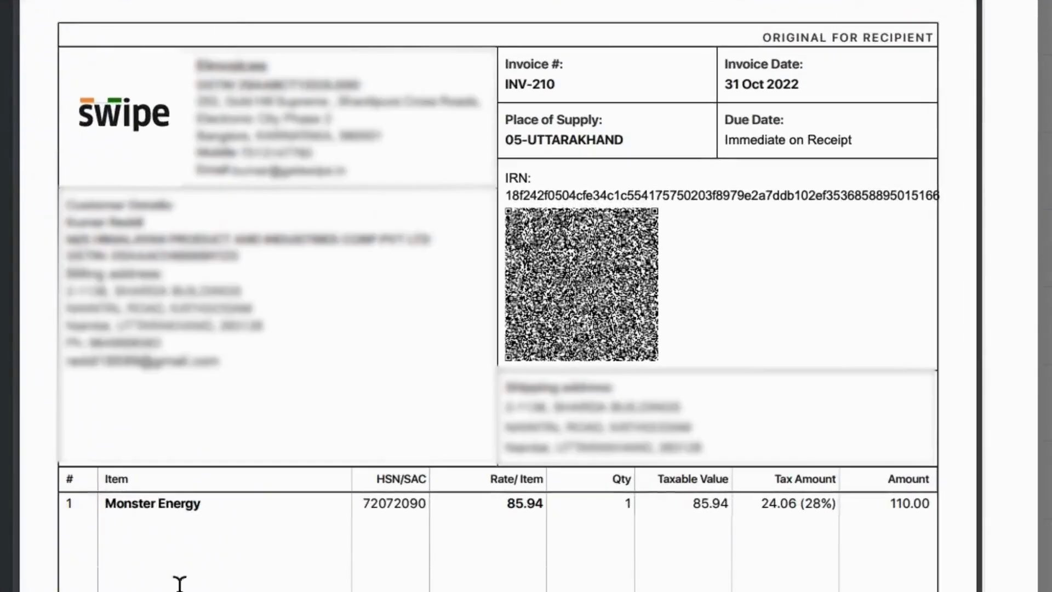
left_click_drag(503, 203, 935, 196)
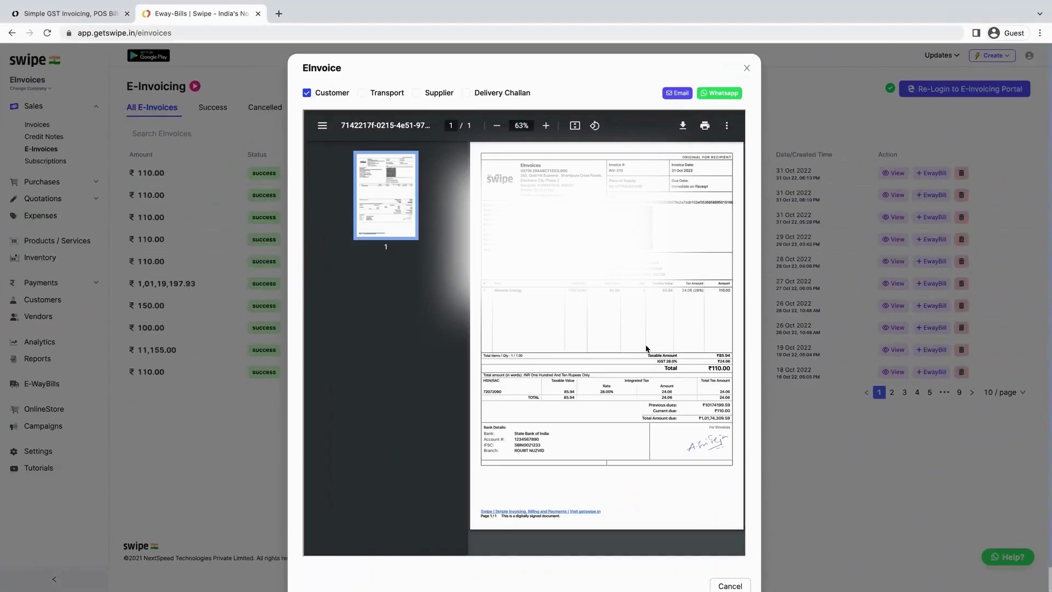
scroll(652, 368, "down", 2)
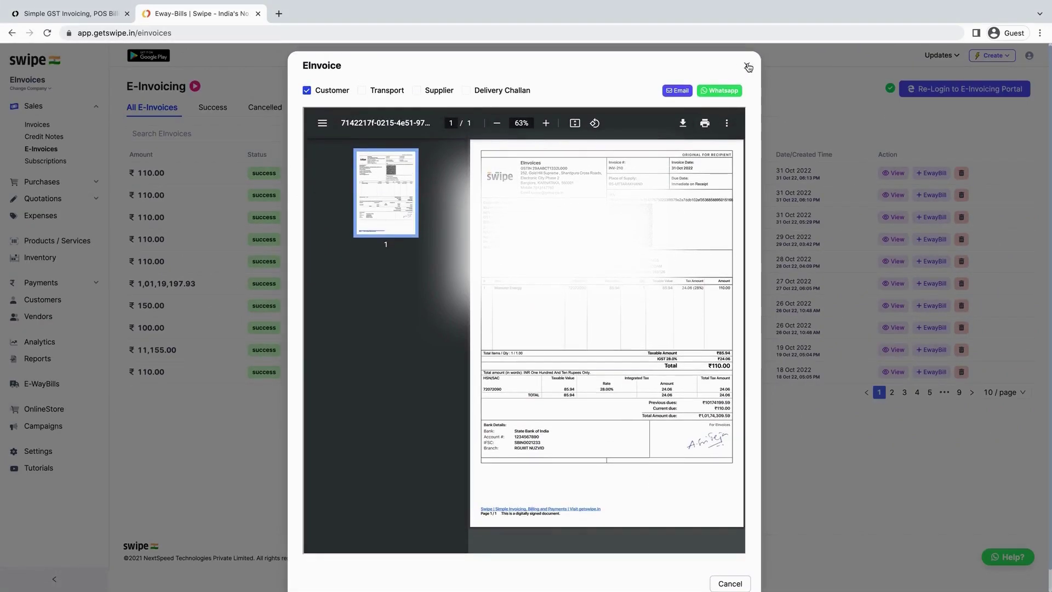
left_click(748, 67)
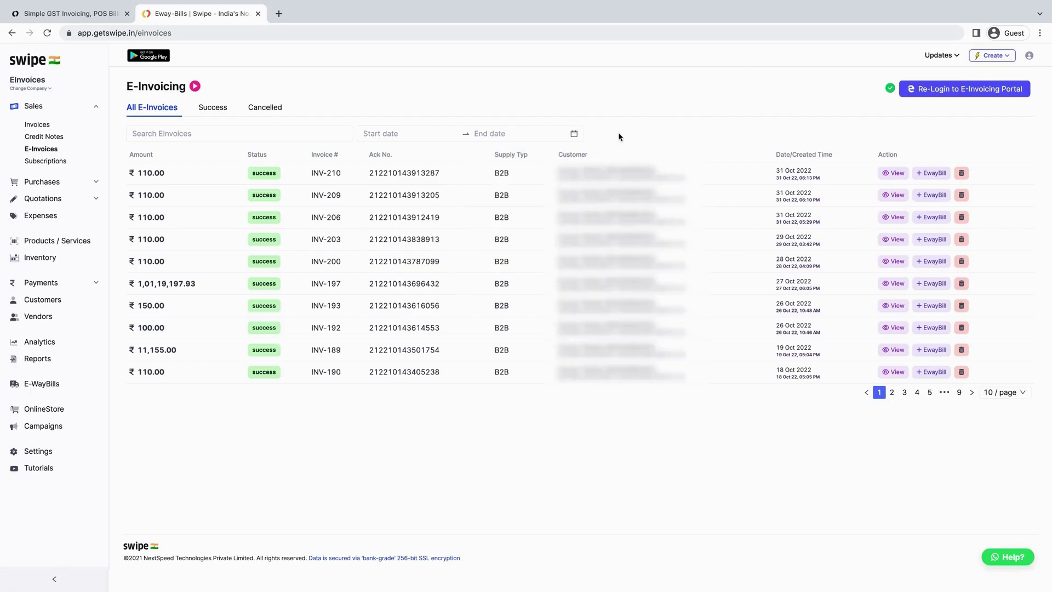
Open the GSTR-1 tax report, set its period to 01-09-2022 through 30-09-2022, and download it
left_click(38, 360)
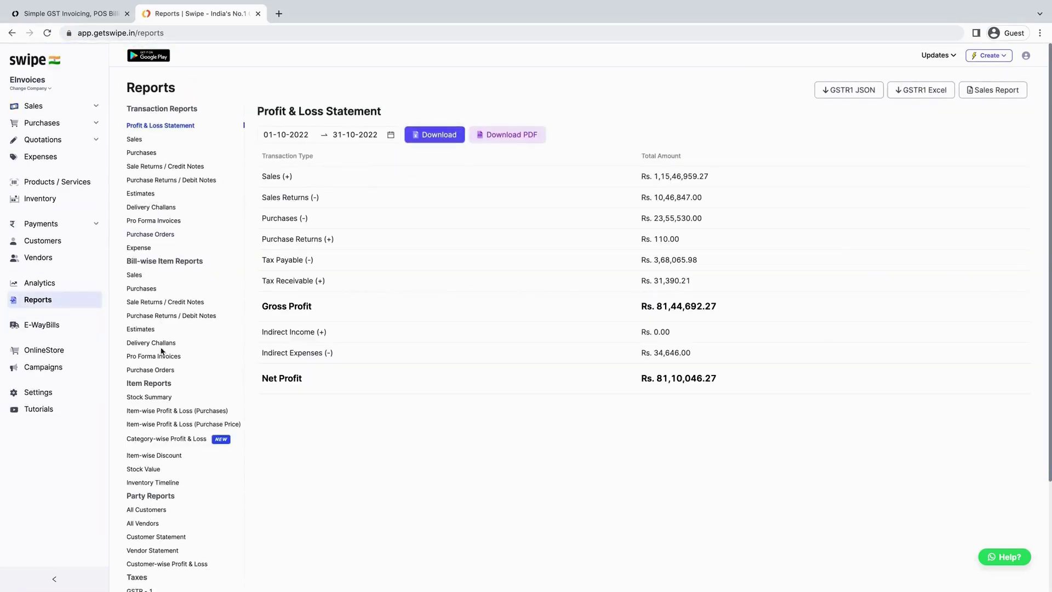
scroll(163, 346, "down", 3)
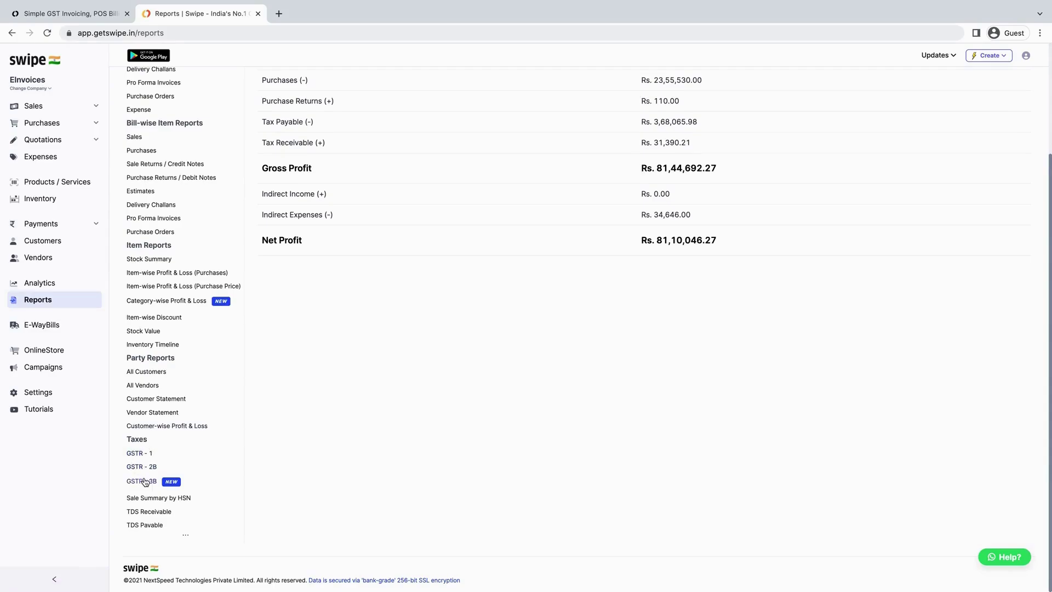
left_click(140, 454)
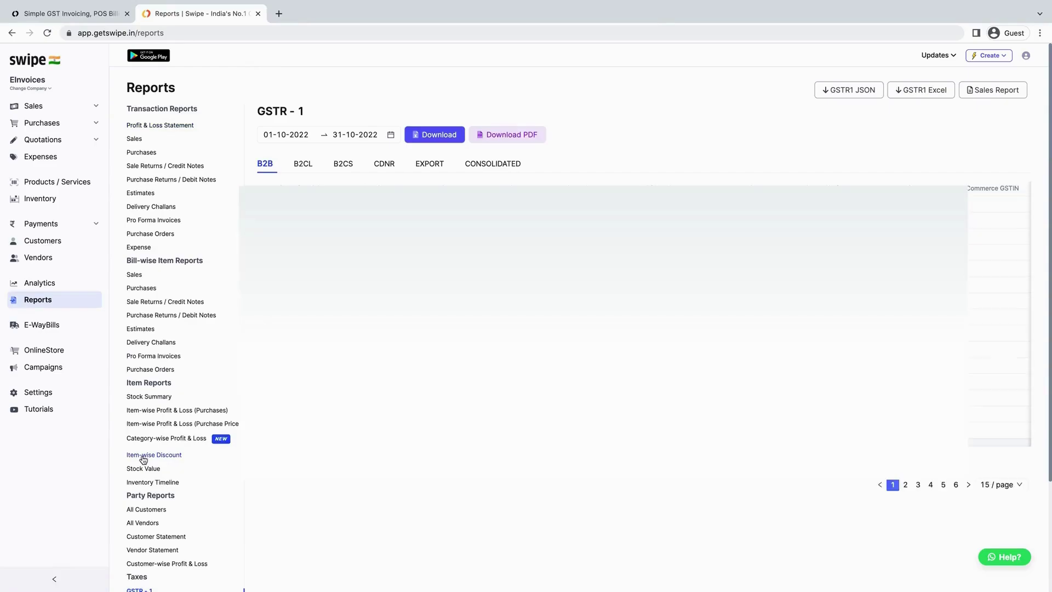
left_click(390, 140)
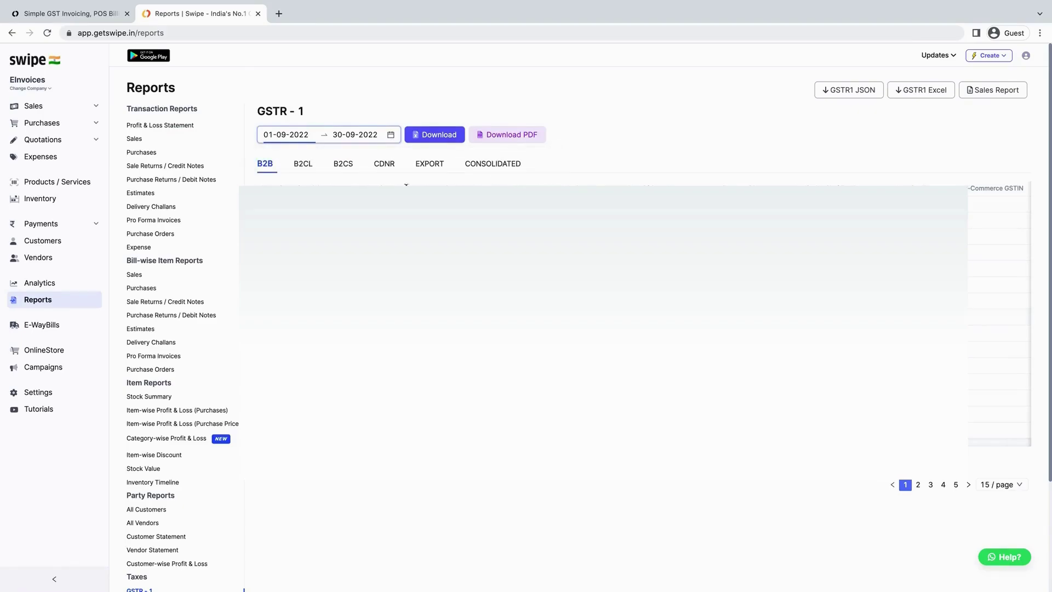
left_click(436, 138)
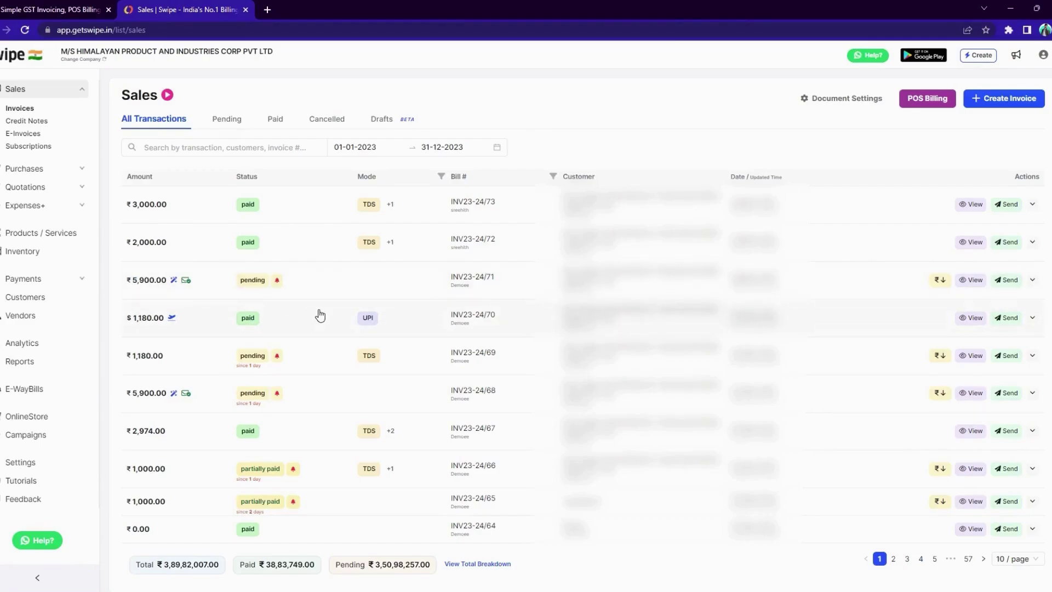
Start a new sales invoice and select an existing customer for it
left_click(1011, 99)
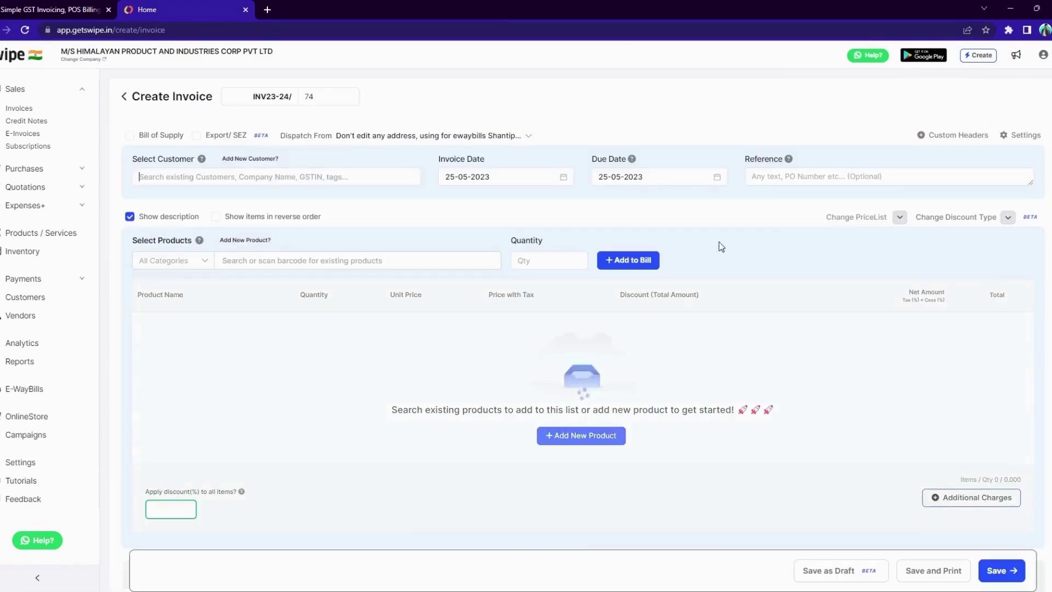
left_click(265, 179)
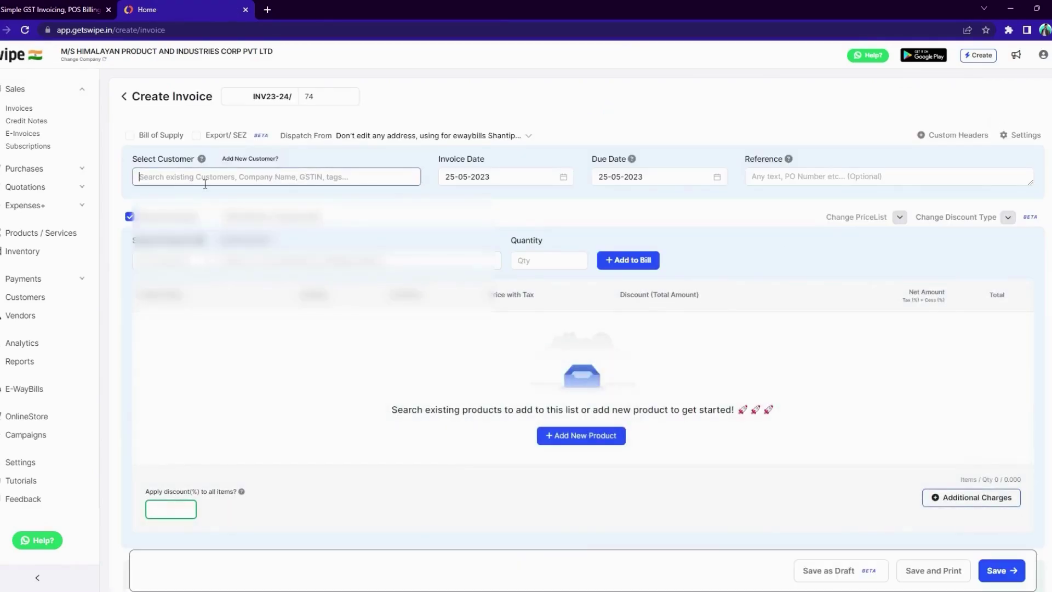
left_click(208, 215)
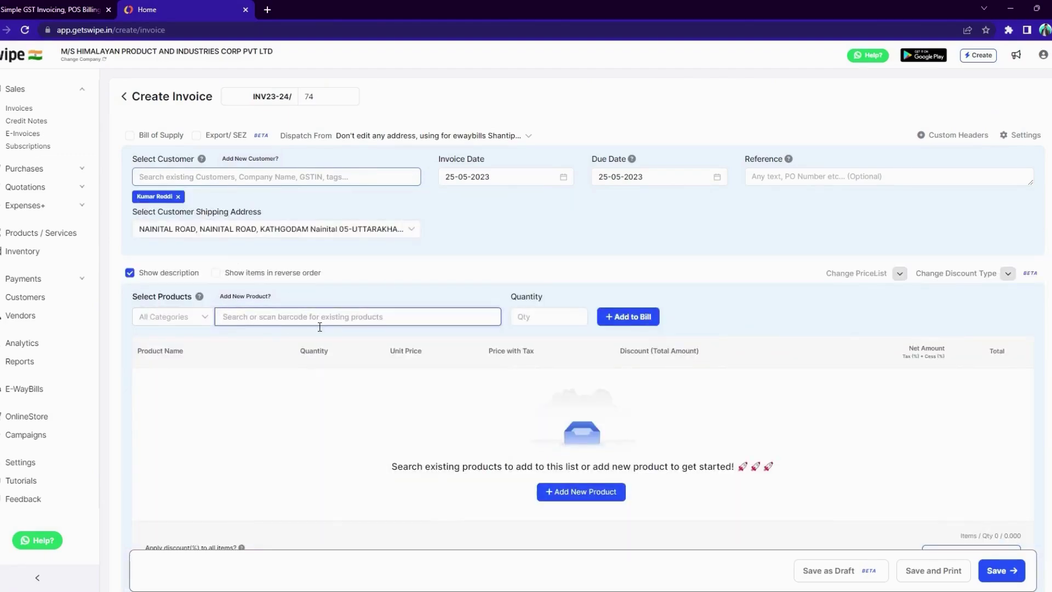
Search the existing products for "Mons" and add Monster energy to the bill with a quantity of 3
type("M")
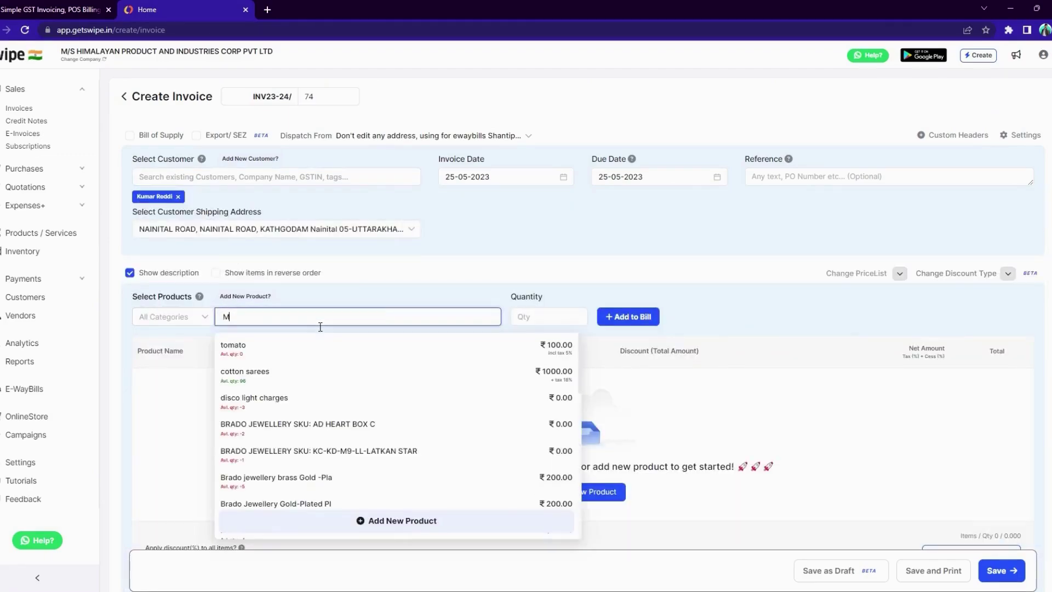
type("ons")
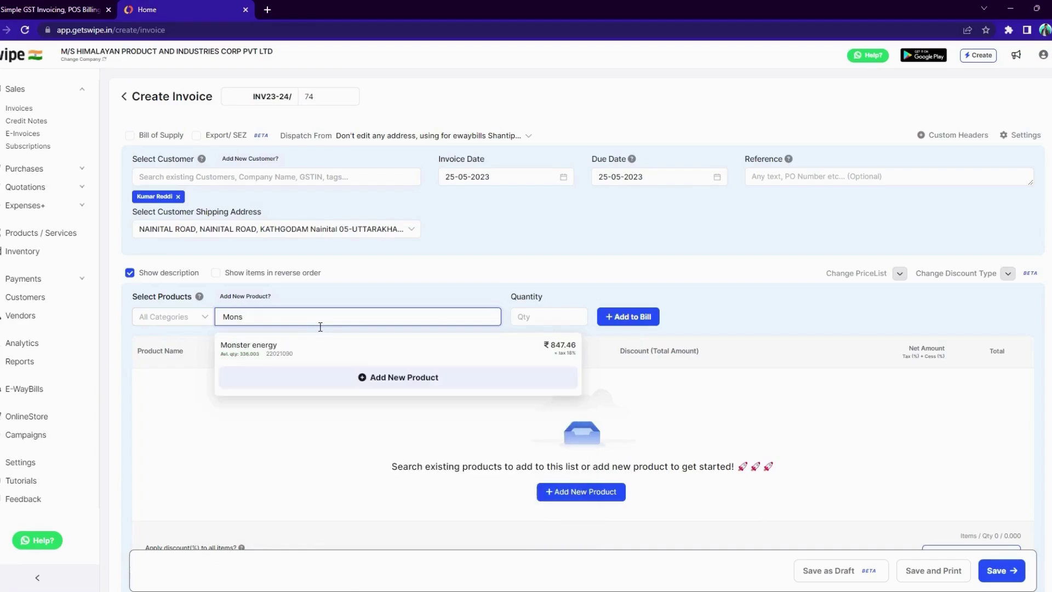
left_click(407, 360)
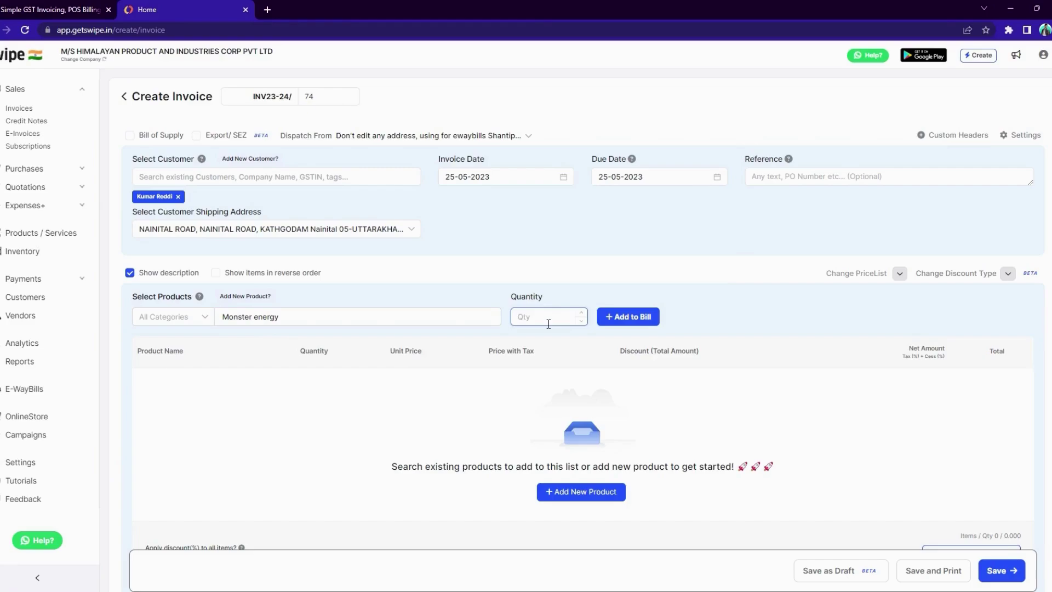
left_click(603, 317)
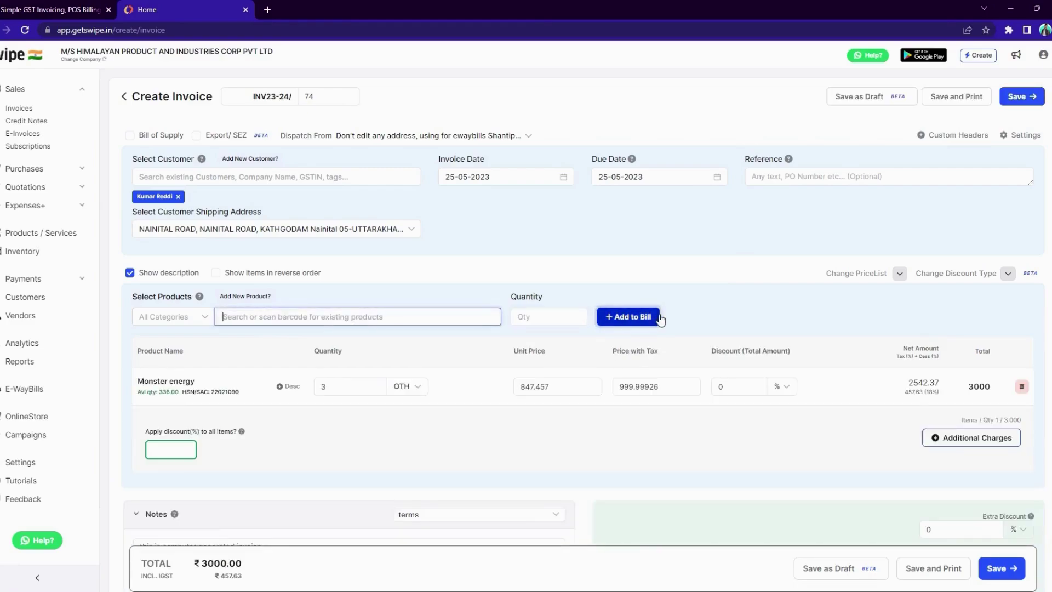
Check the invoice's total, payment and signature sections, and save the invoice without printing
scroll(778, 319, "down", 10)
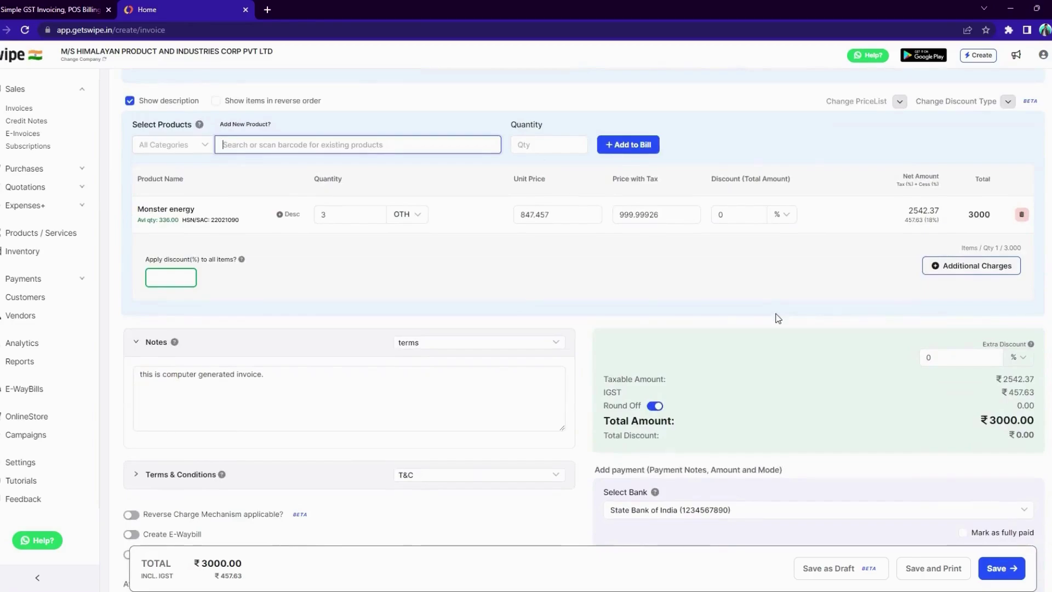
scroll(778, 319, "down", 1)
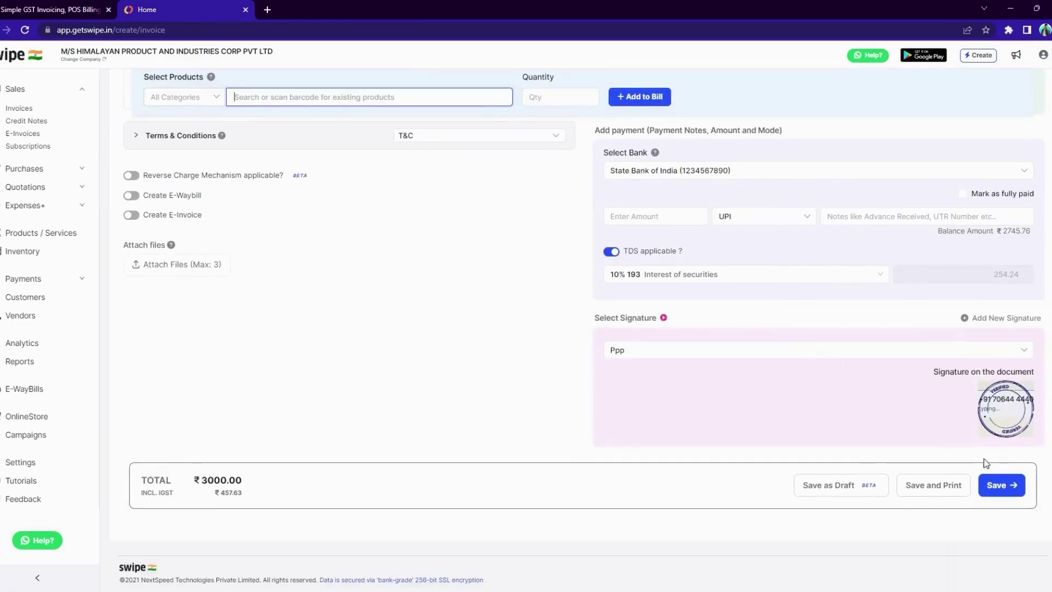
left_click(1004, 489)
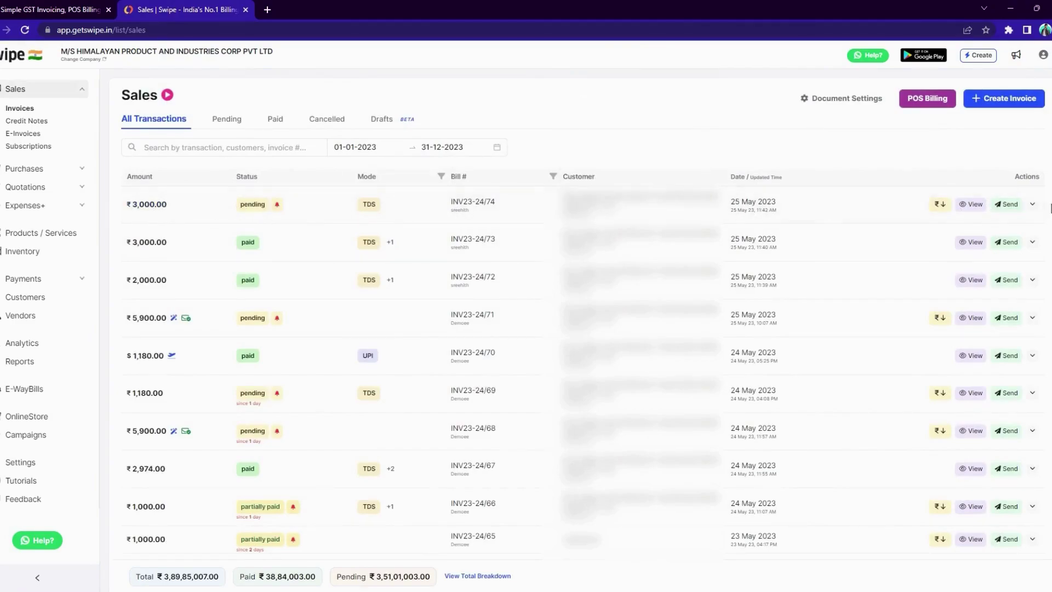
Start an e-way bill for invoice INV23-24/74, filling in the transporter ID, vehicle number and an approximate distance of 10 km
left_click(1039, 208)
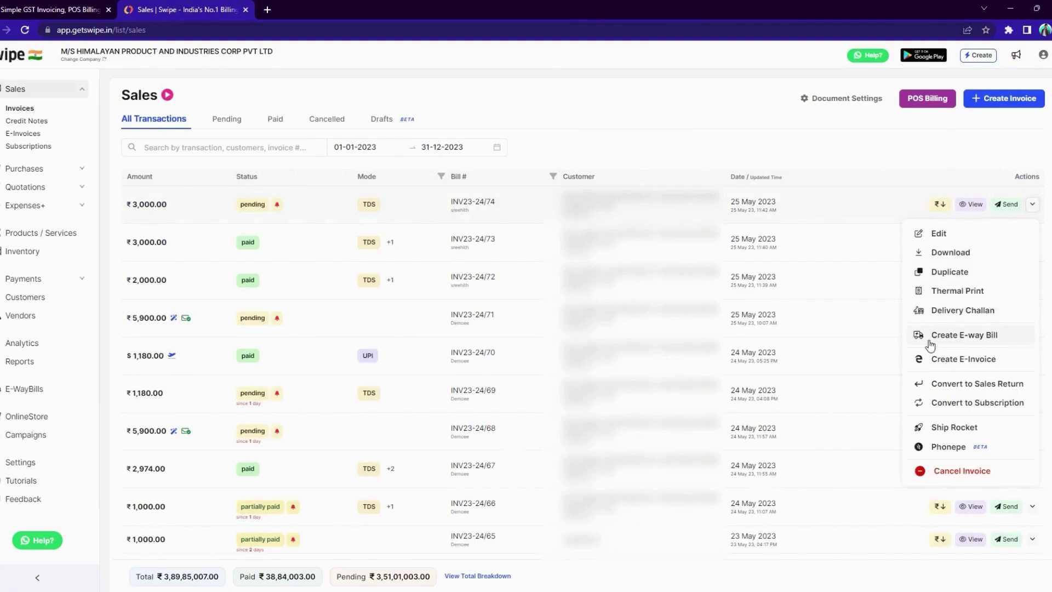
left_click(995, 342)
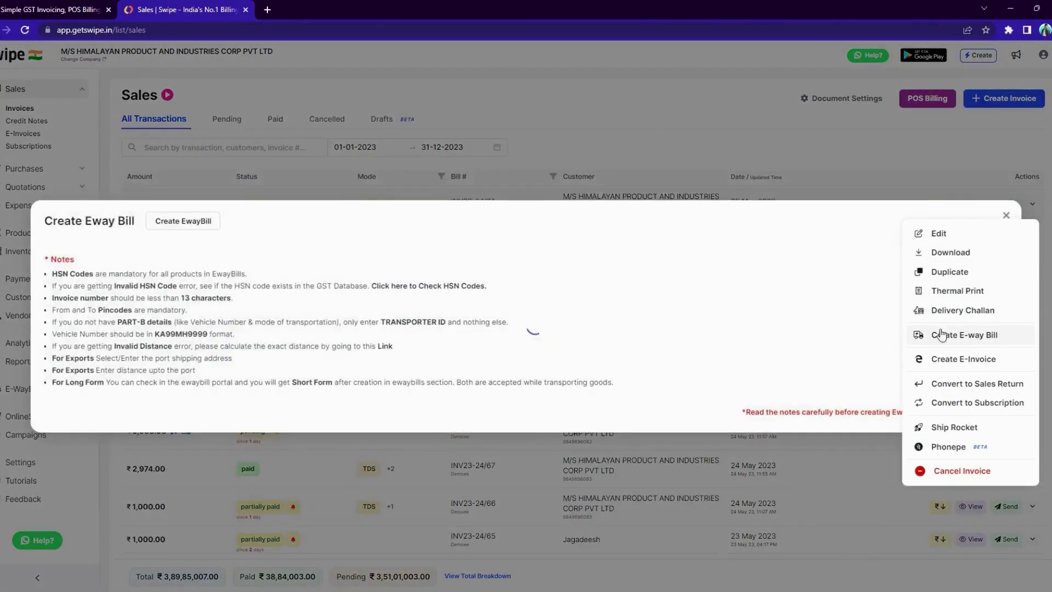
left_click(619, 222)
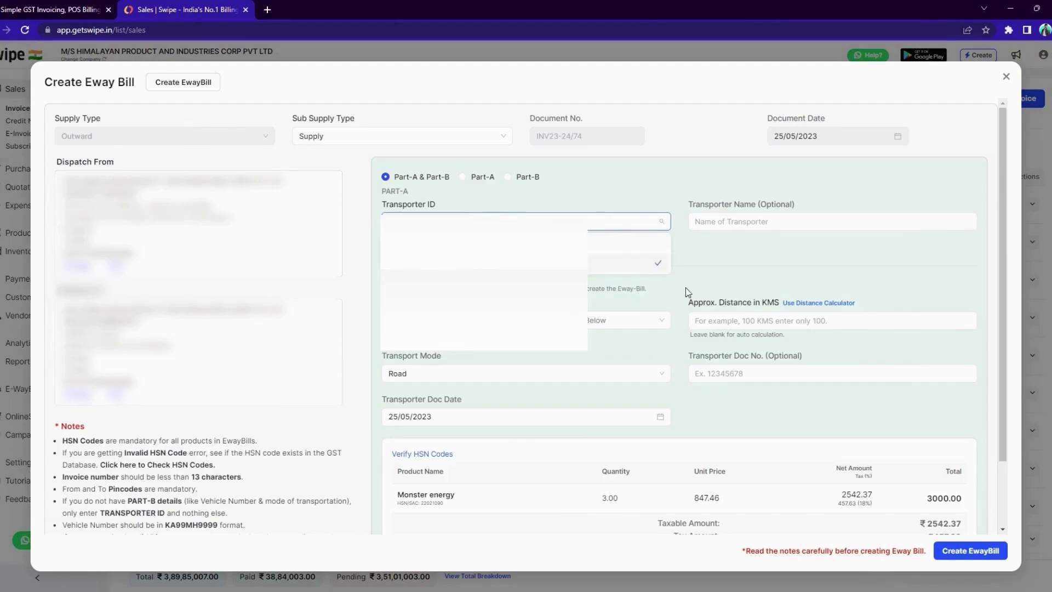
left_click(593, 320)
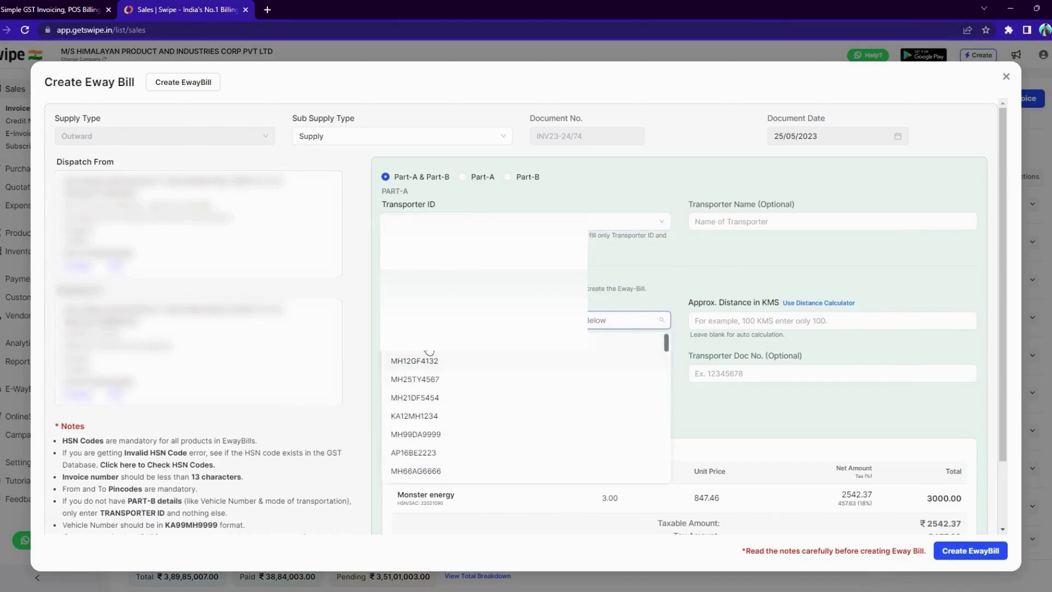
left_click(733, 320)
type("10")
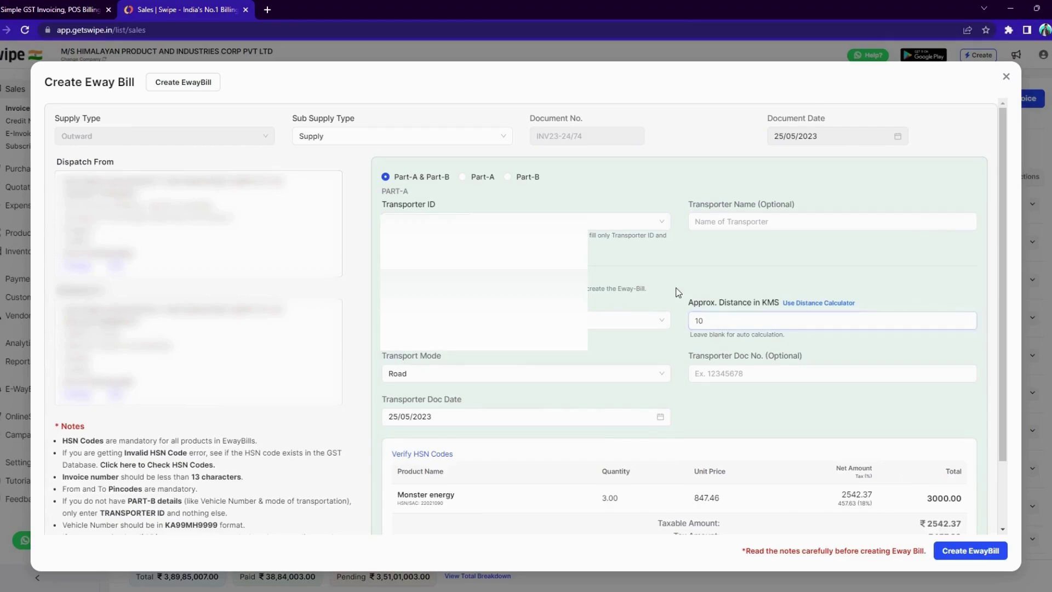
Check the product totals, create the e-way bill and view it from the e-way bills list
scroll(931, 411, "down", 3)
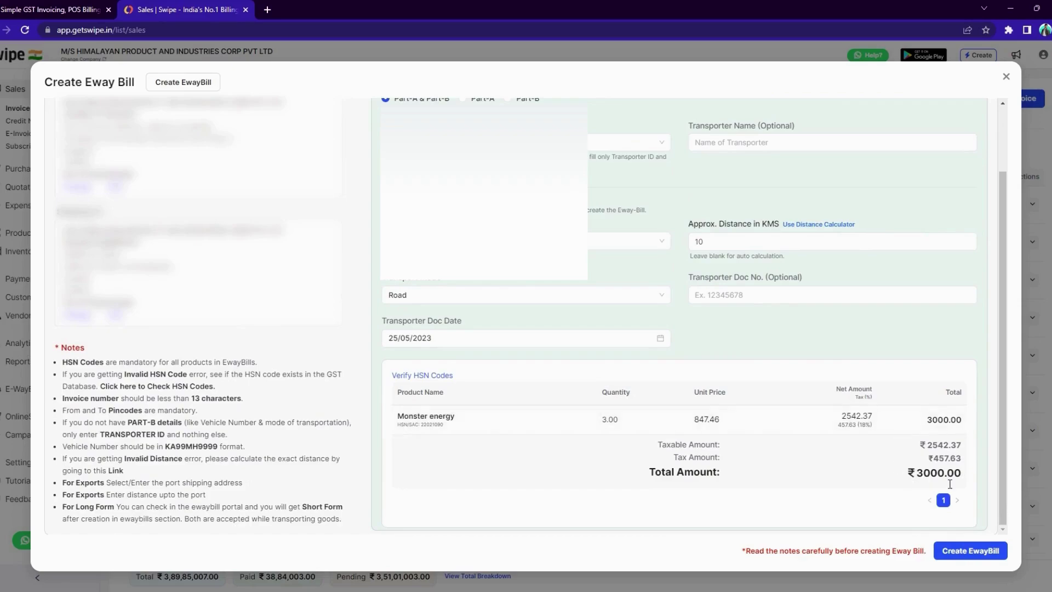
left_click(980, 551)
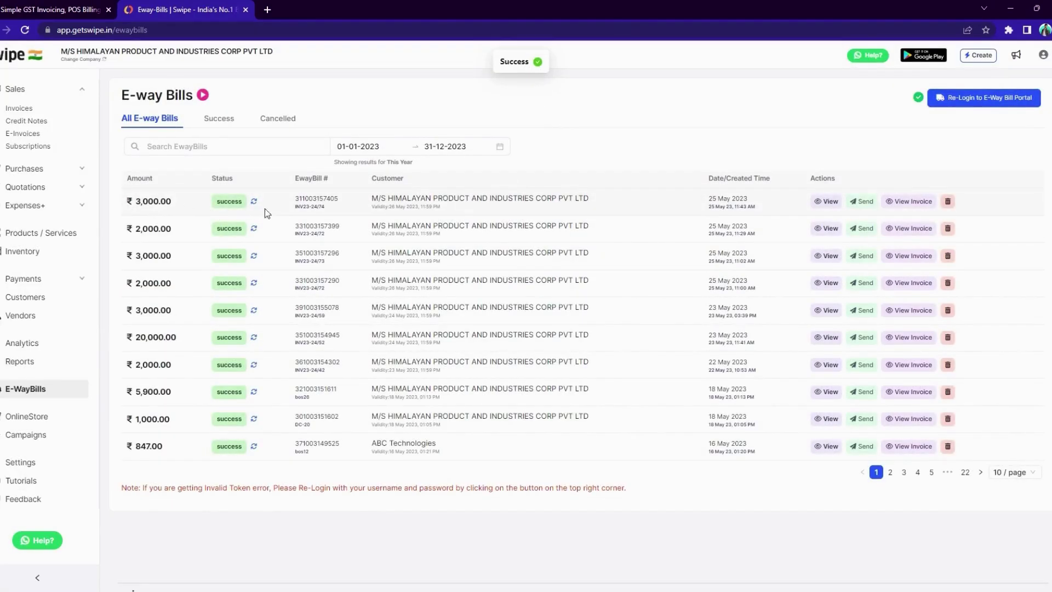
left_click(825, 202)
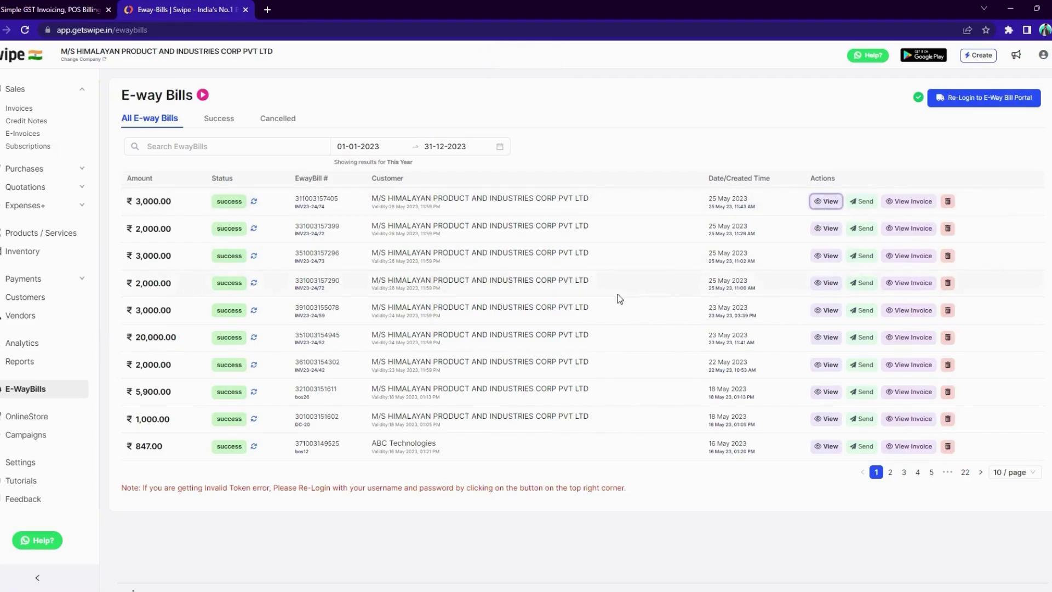